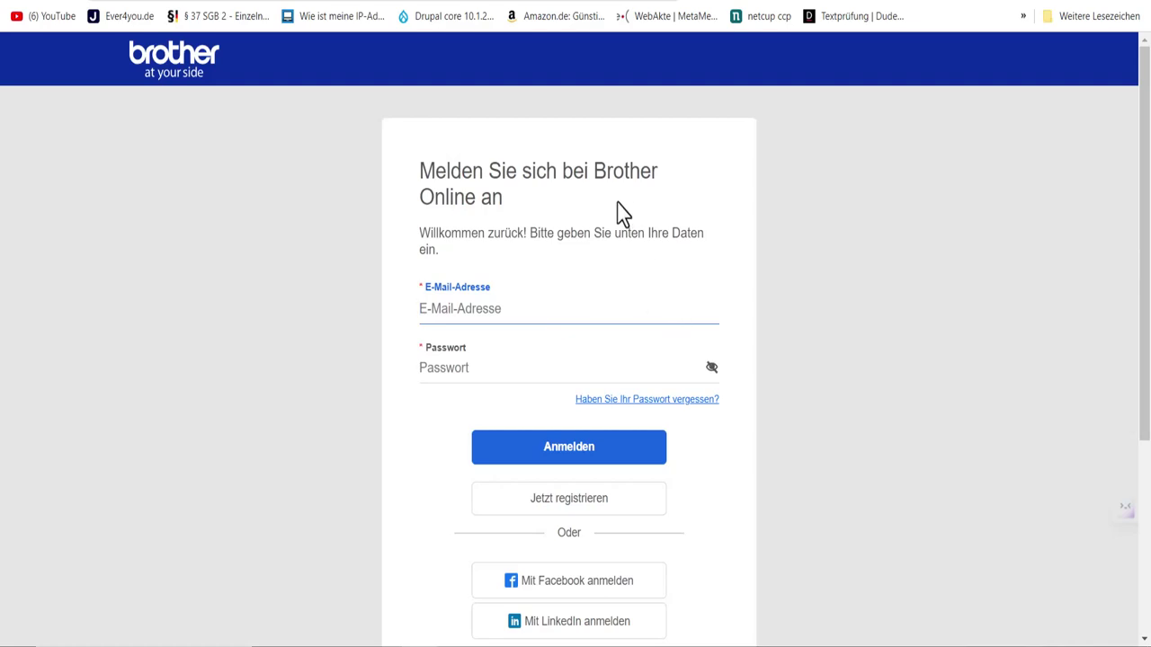
Step: Fill the Brother Online sign-in form with the saved e-mail address and the account password
left_click(532, 308)
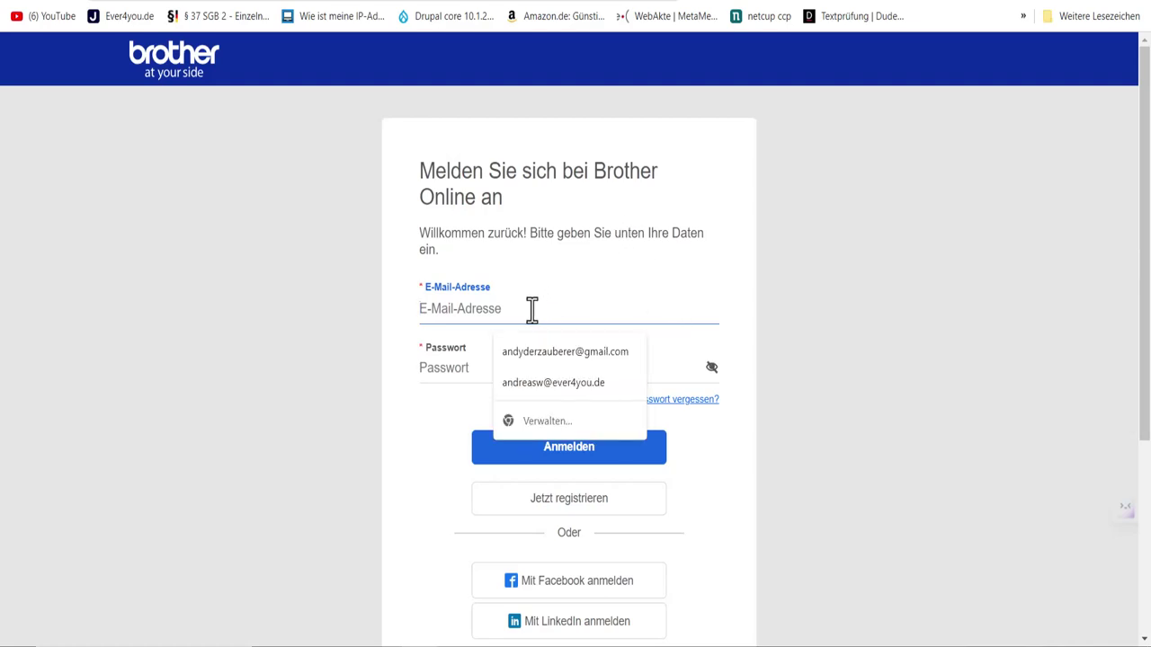
left_click(539, 352)
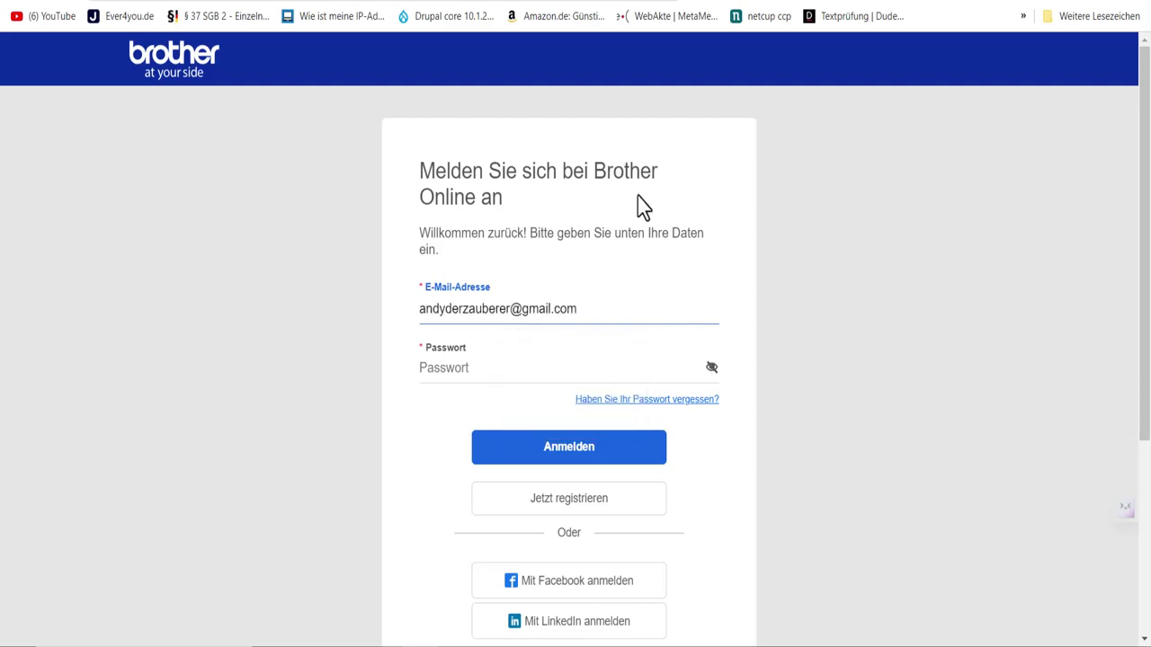
left_click(501, 372)
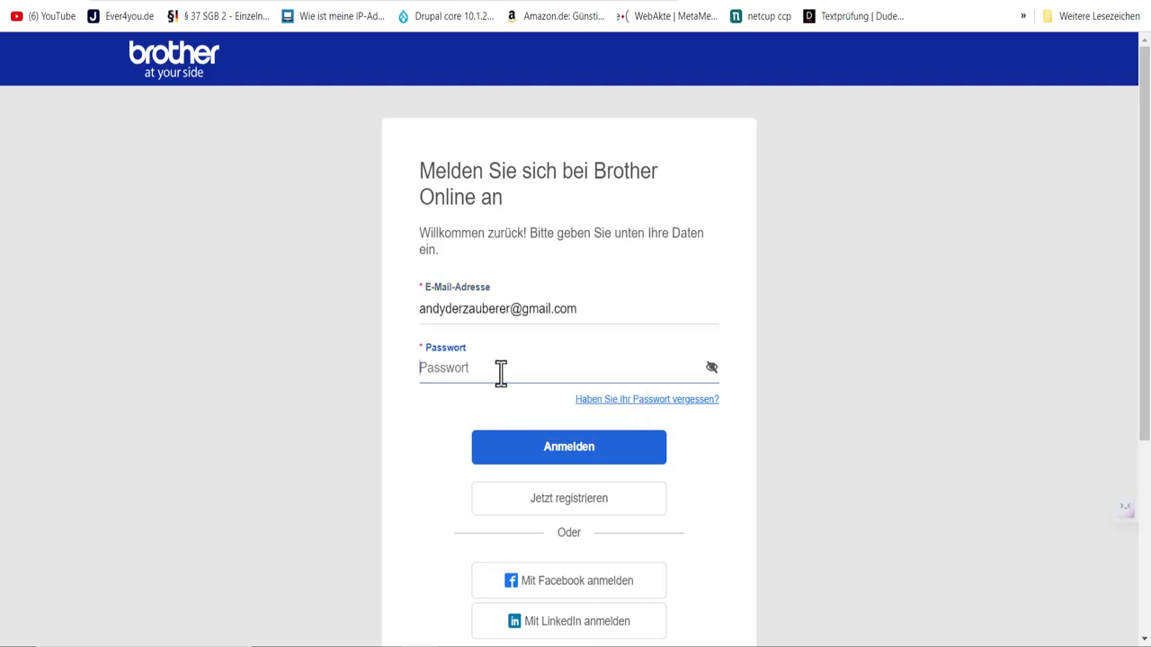
scroll(526, 366, "down", 1)
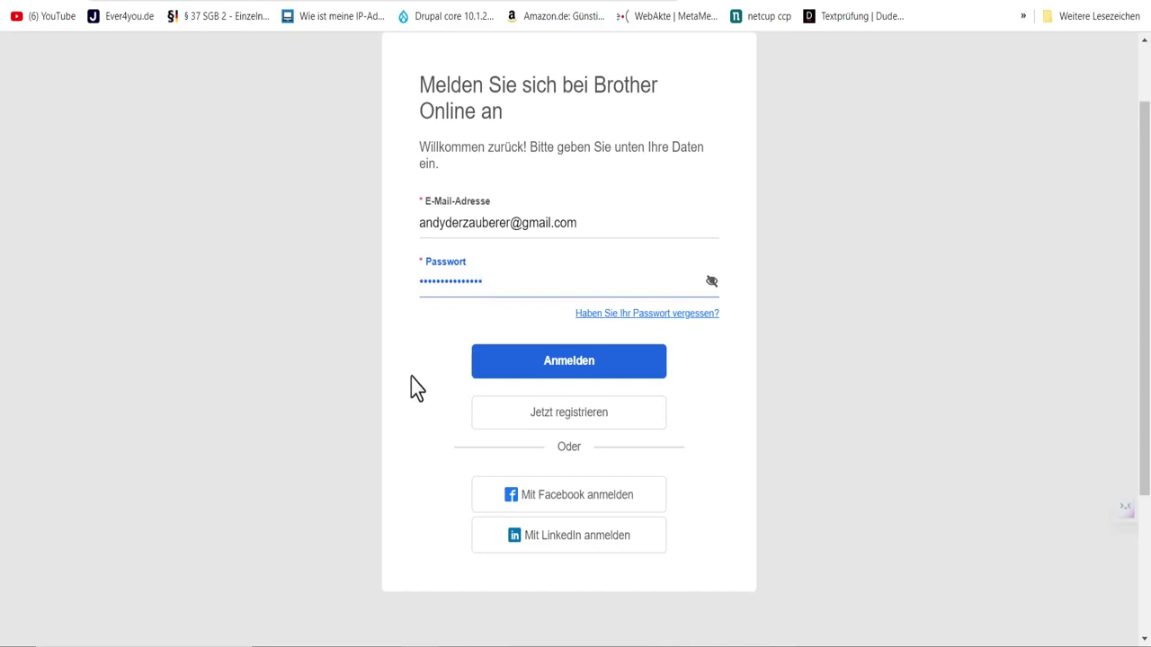
Step: Allow and save frames for the site in uMatrix, then start a new account registration
left_click(760, 2)
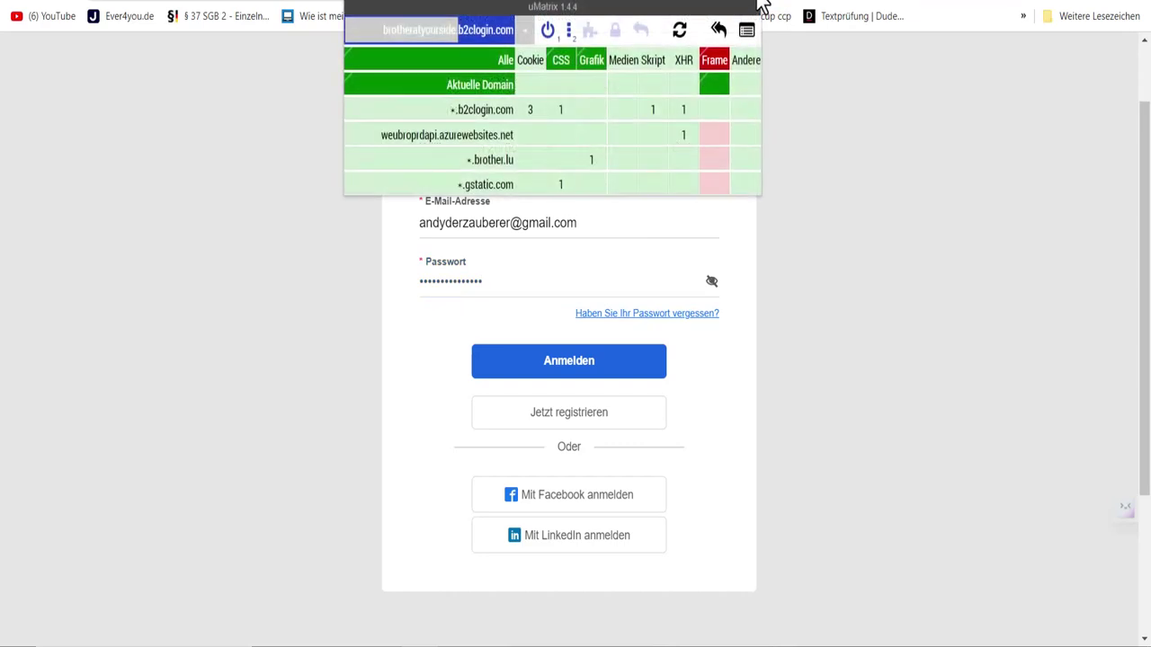
left_click(725, 79)
left_click(616, 33)
left_click(910, 171)
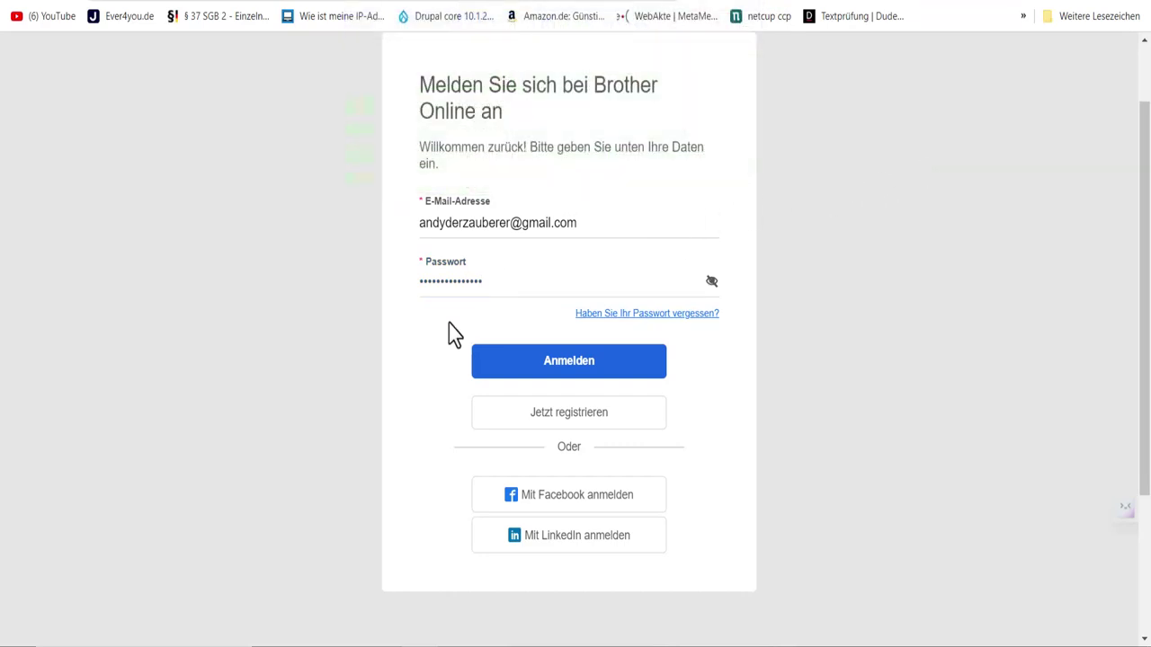
left_click(545, 435)
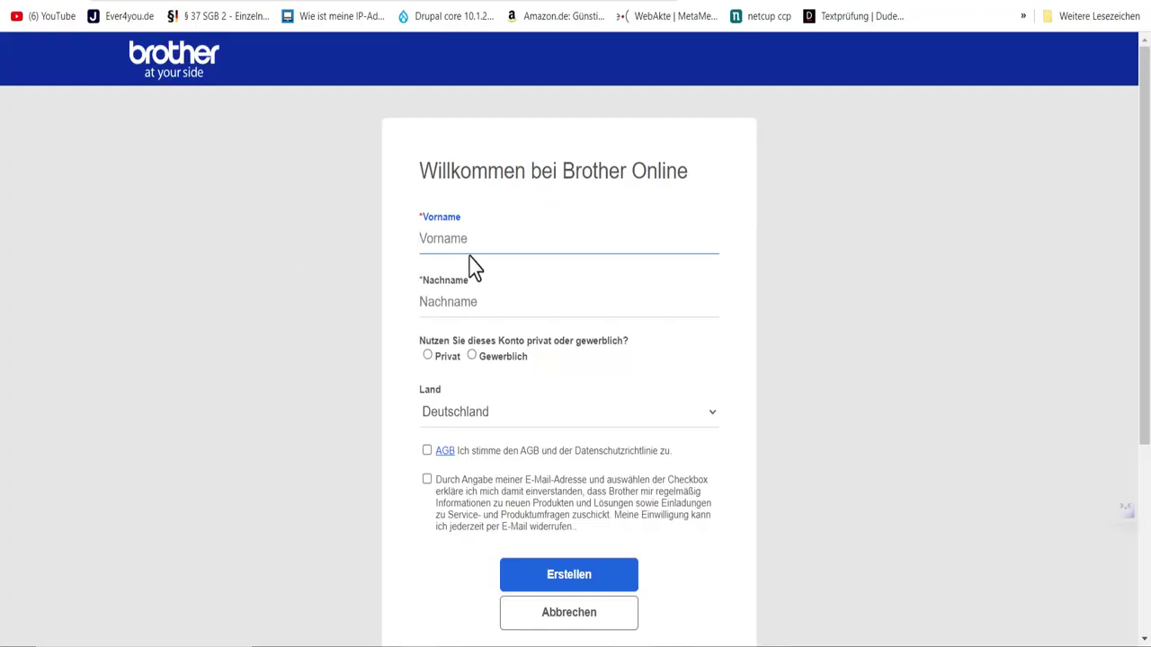
Step: Submit the registration form with autofilled first and last name, Privat use and the AGB accepted
left_click(475, 241)
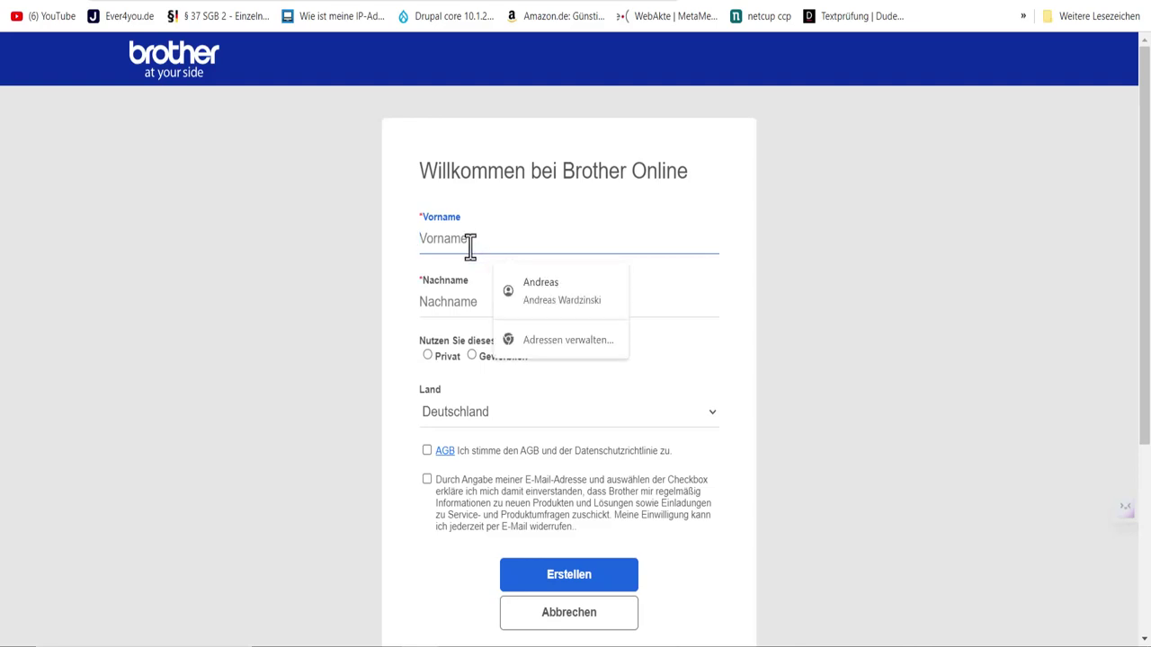
left_click(538, 295)
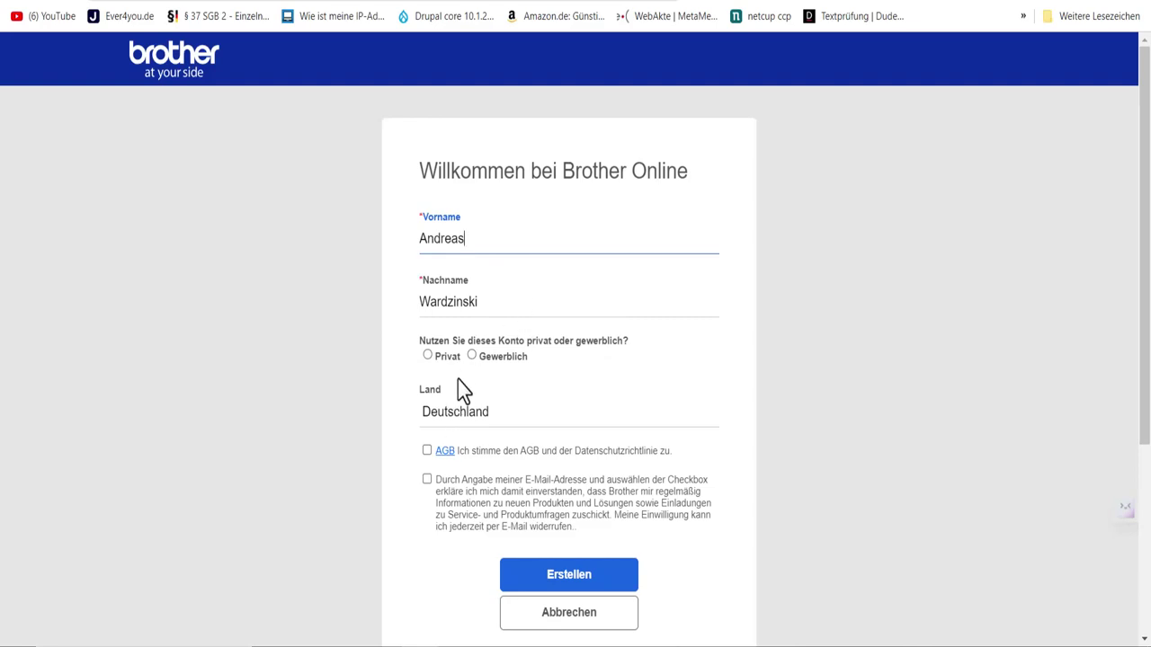
left_click(427, 355)
scroll(557, 402, "down", 2)
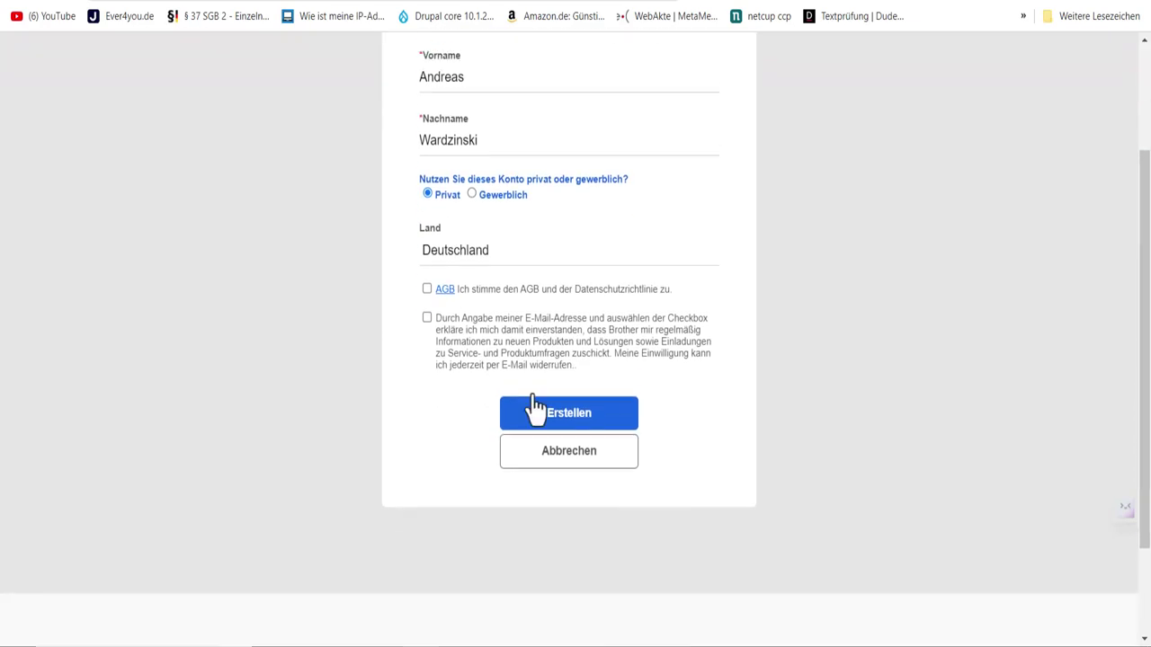
left_click(426, 279)
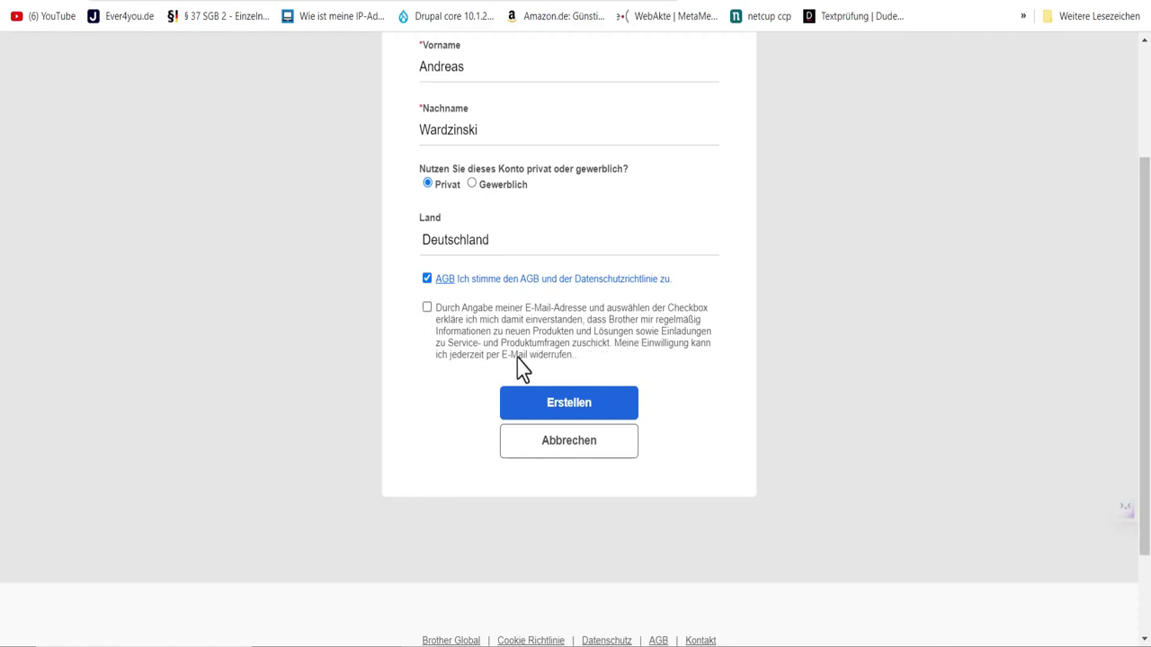
left_click(545, 414)
left_click(576, 413)
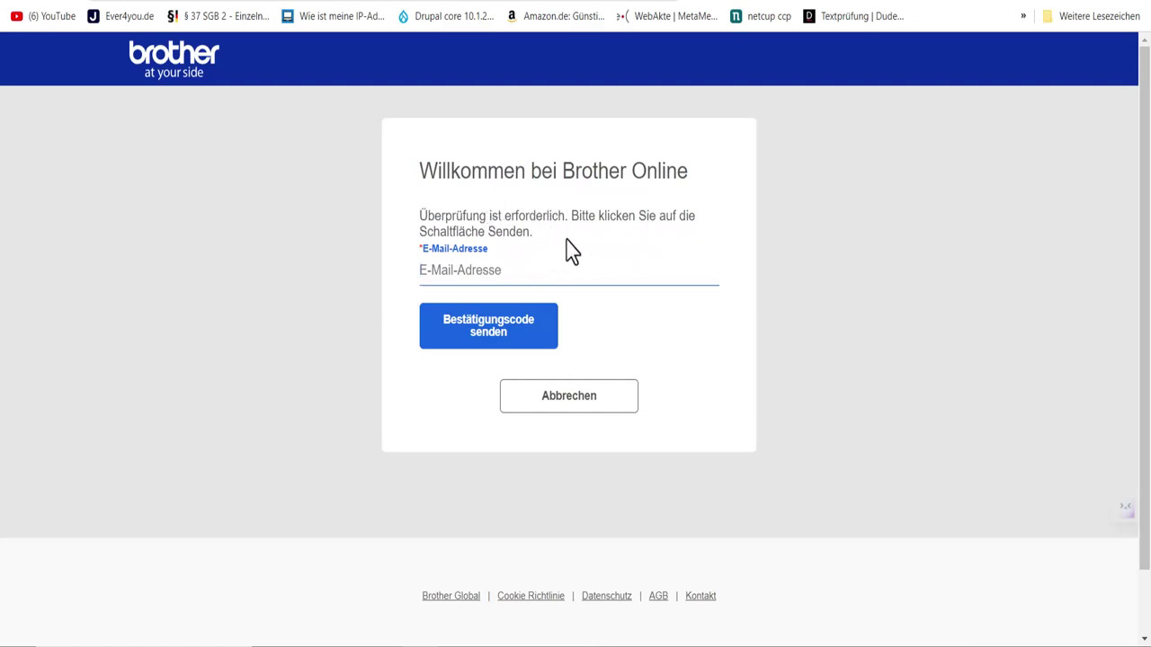
Step: Enter the saved account e-mail address and request a verification code for it
left_click(459, 269)
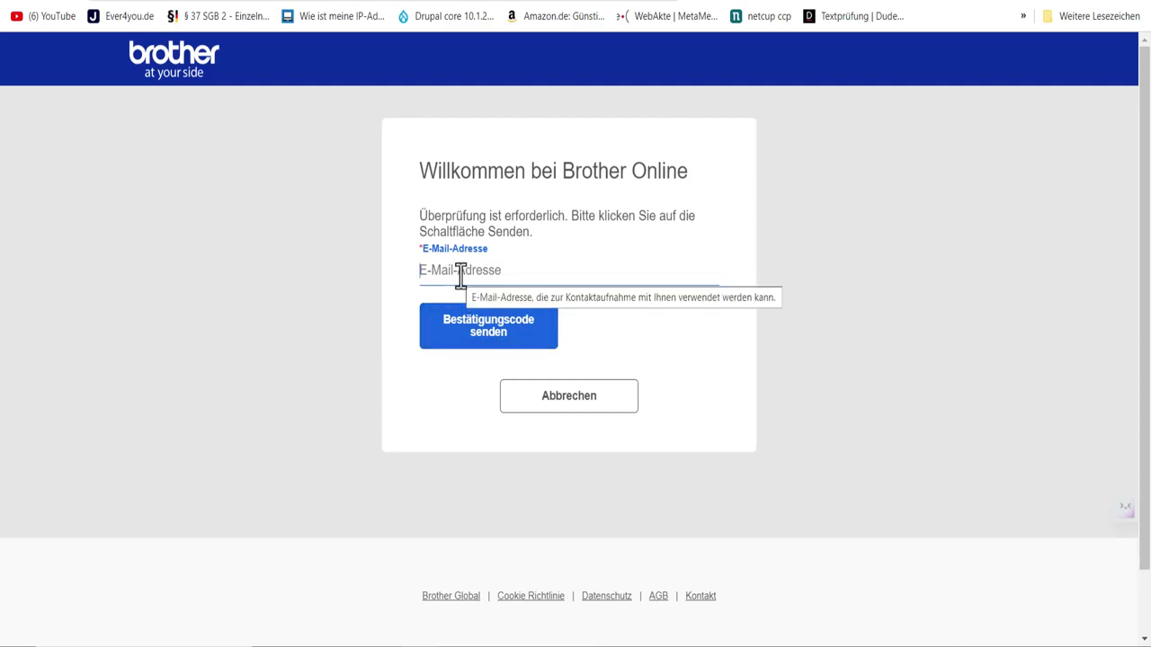
left_click(461, 275)
left_click(519, 343)
left_click(470, 341)
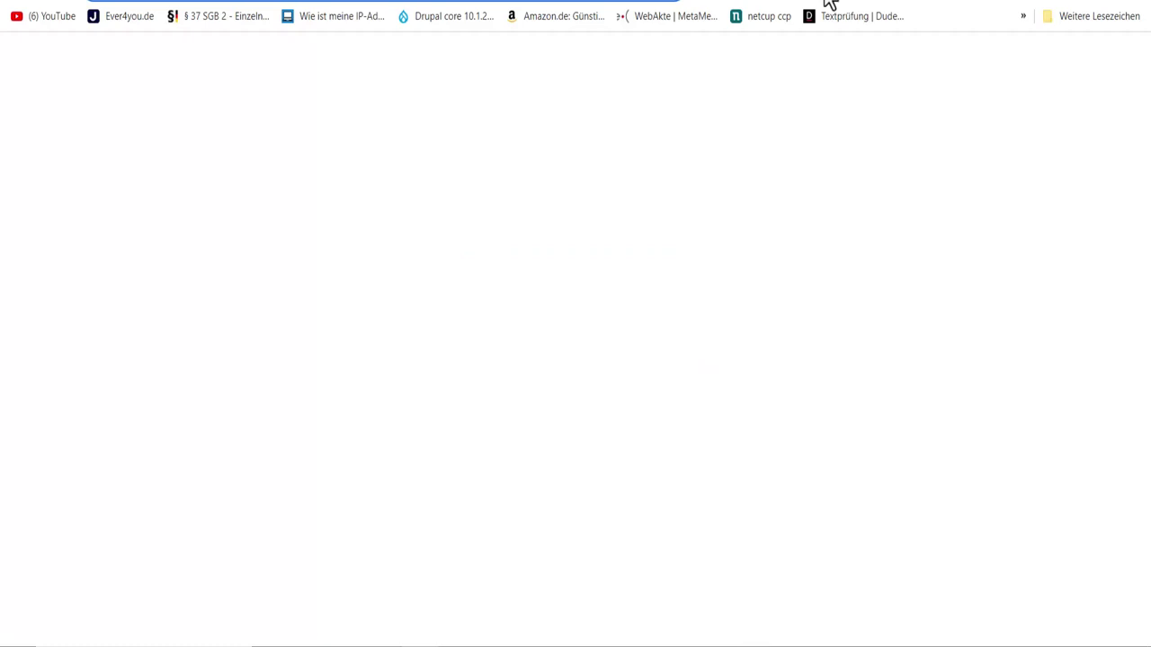
Step: Go to google.de and open Gmail's Benachrichtigungen tab
type("goo")
key("Return")
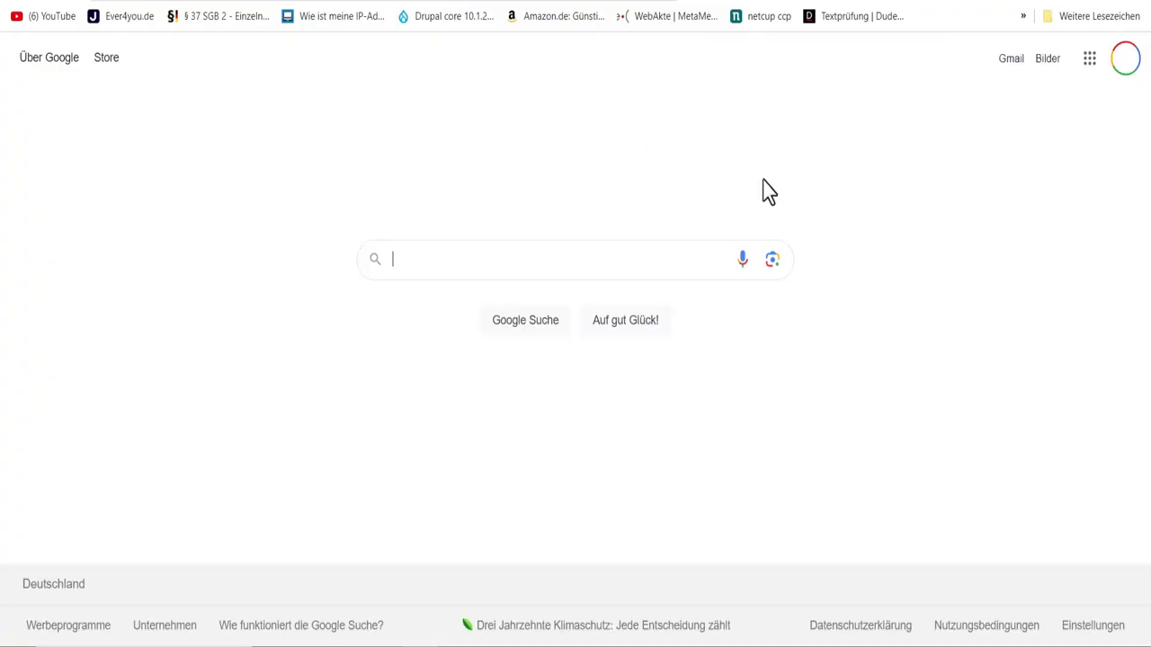
left_click(1011, 61)
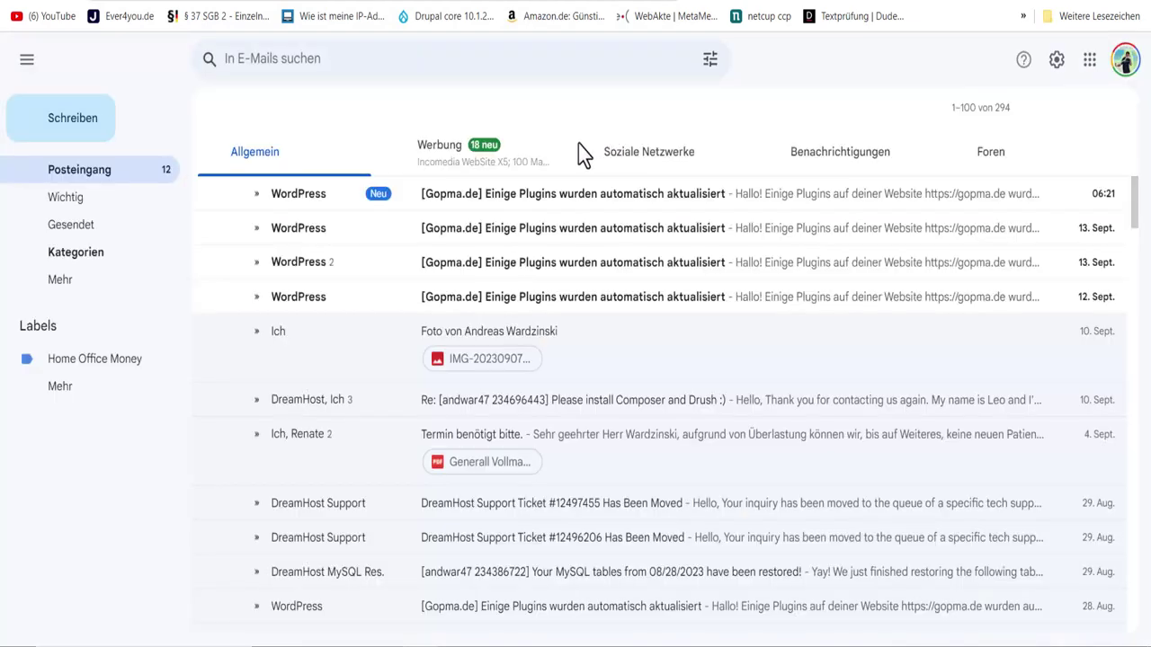
left_click(854, 156)
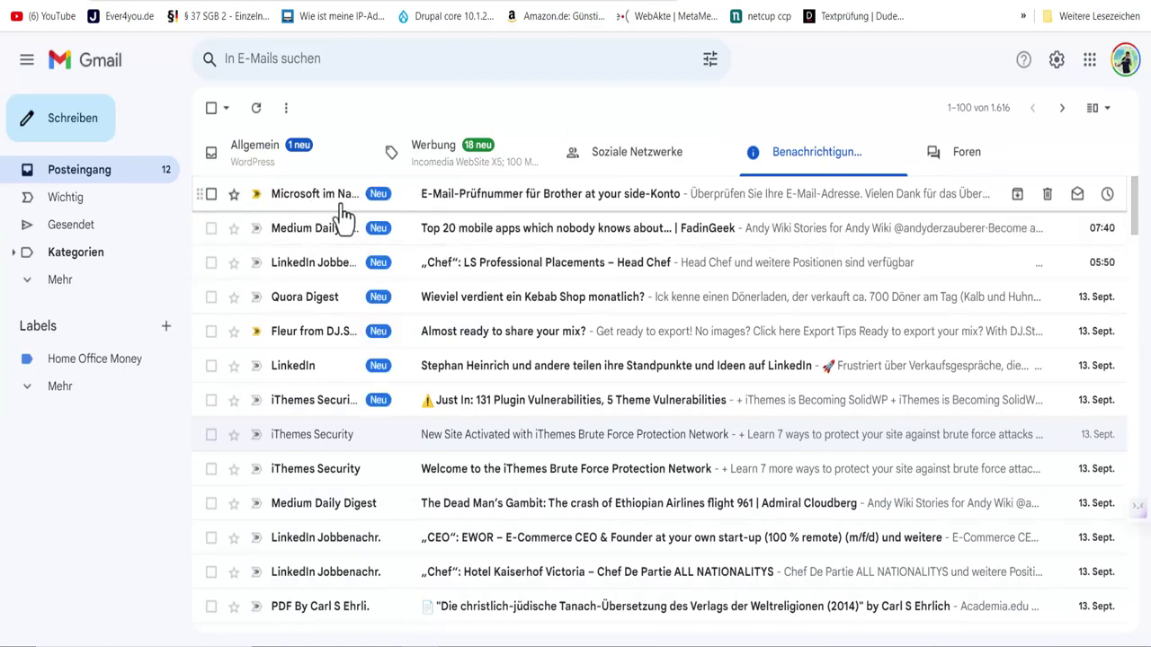
Step: Open the Brother verification e-mail and copy the verification code
left_click(488, 214)
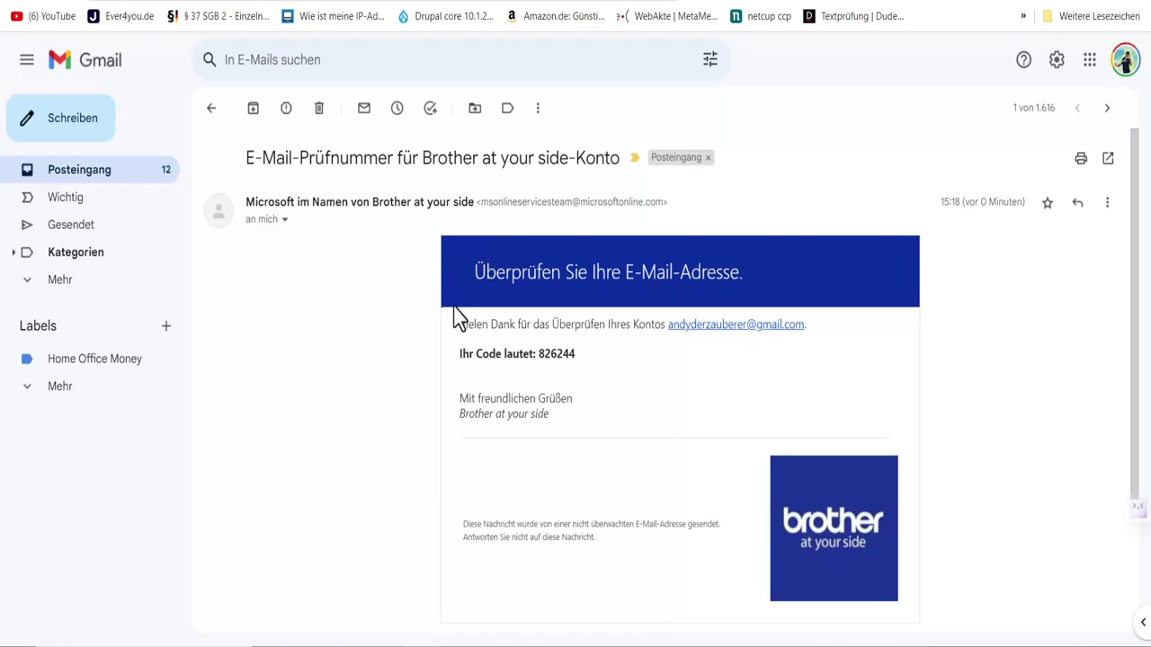
scroll(604, 360, "down", 2)
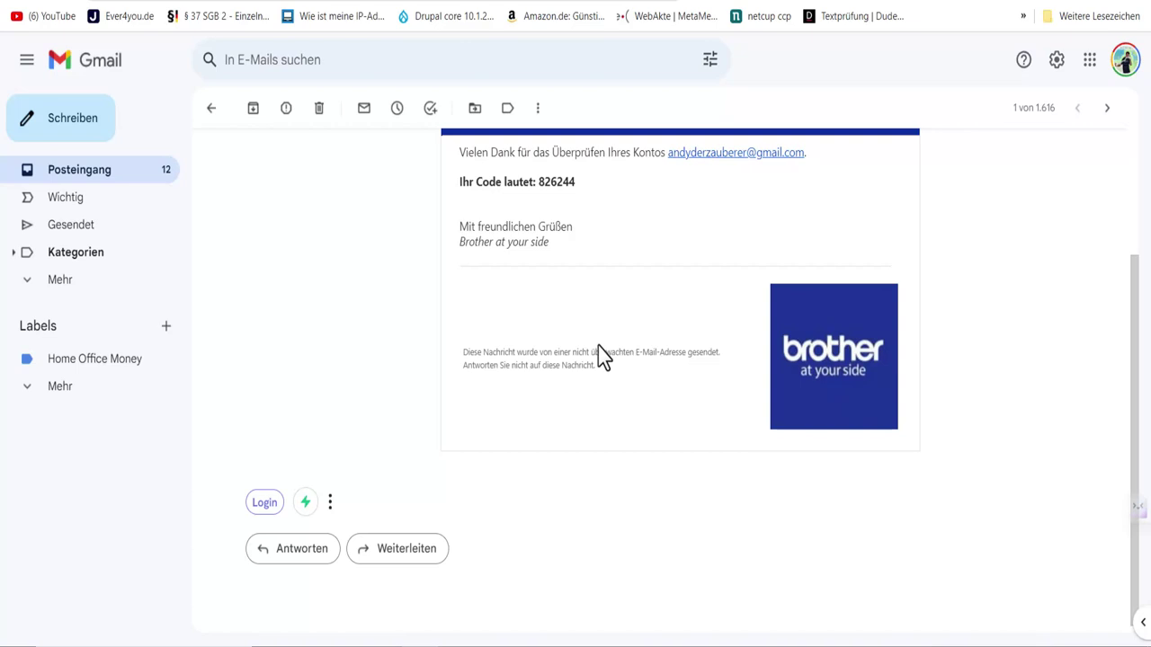
scroll(602, 360, "up", 1)
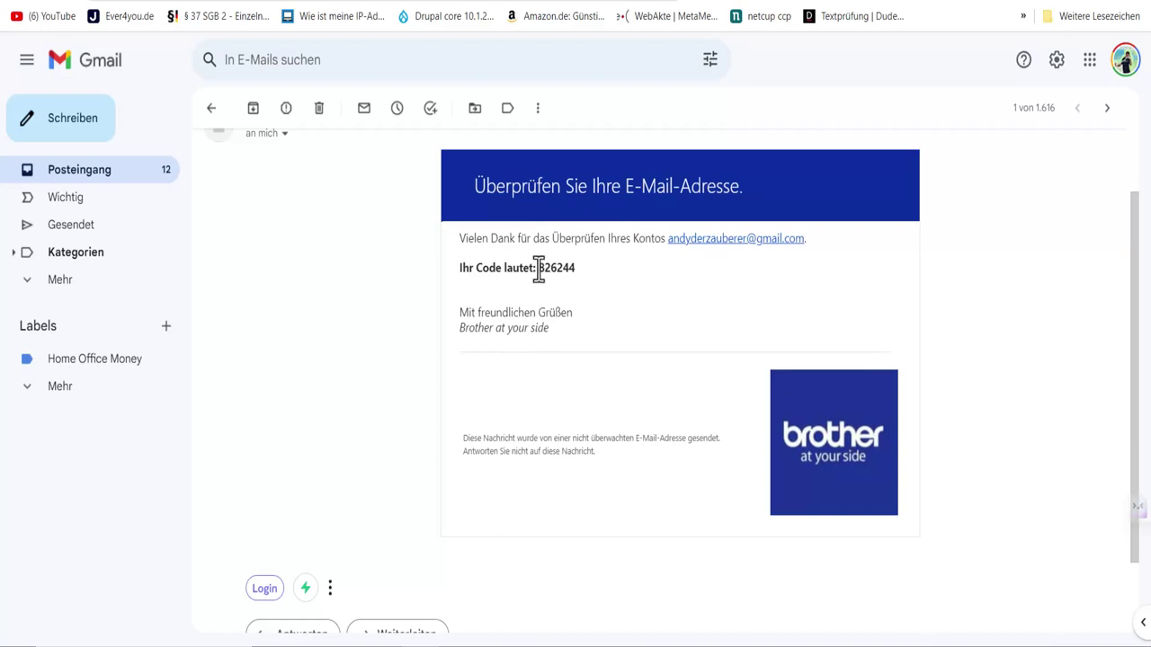
left_click_drag(540, 268, 583, 273)
key("ctrl+c")
key("ctrl+Tab")
Step: Paste the emailed code into the Bestätigungs-Code field and have it checked
left_click(515, 350)
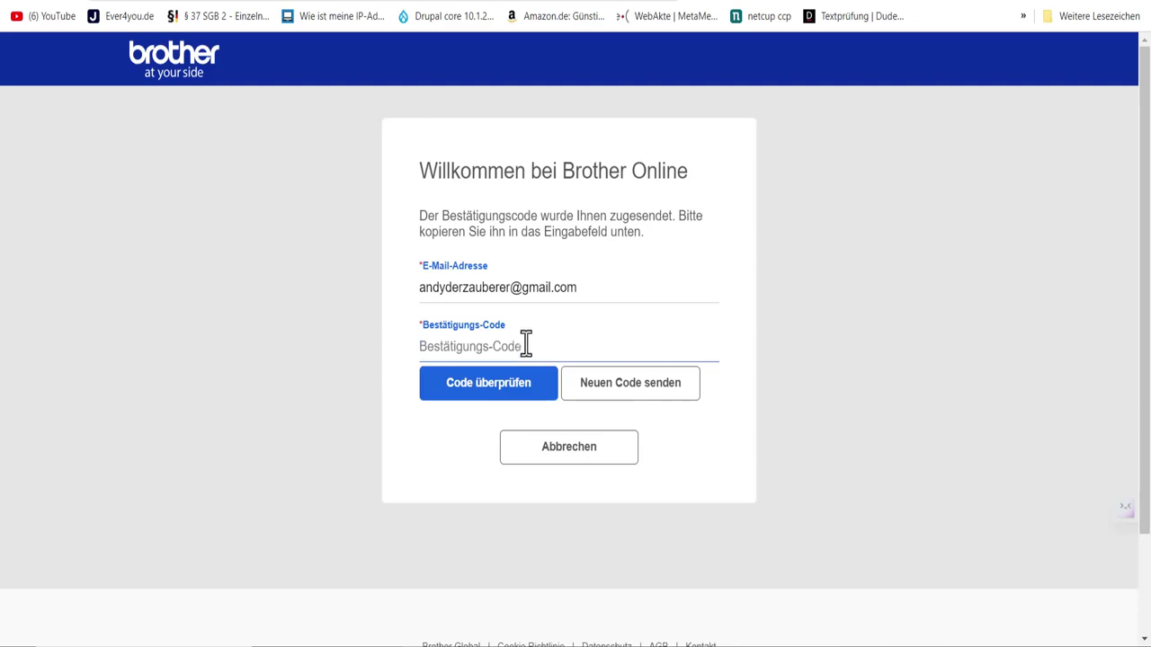
key("ctrl+v")
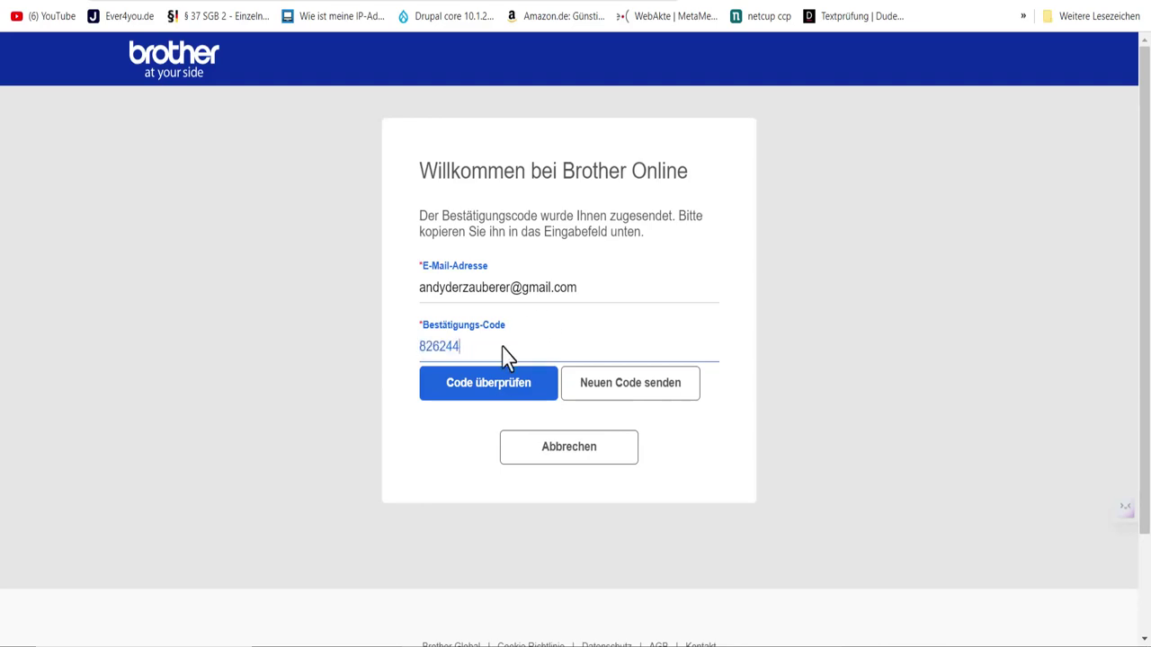
left_click(456, 396)
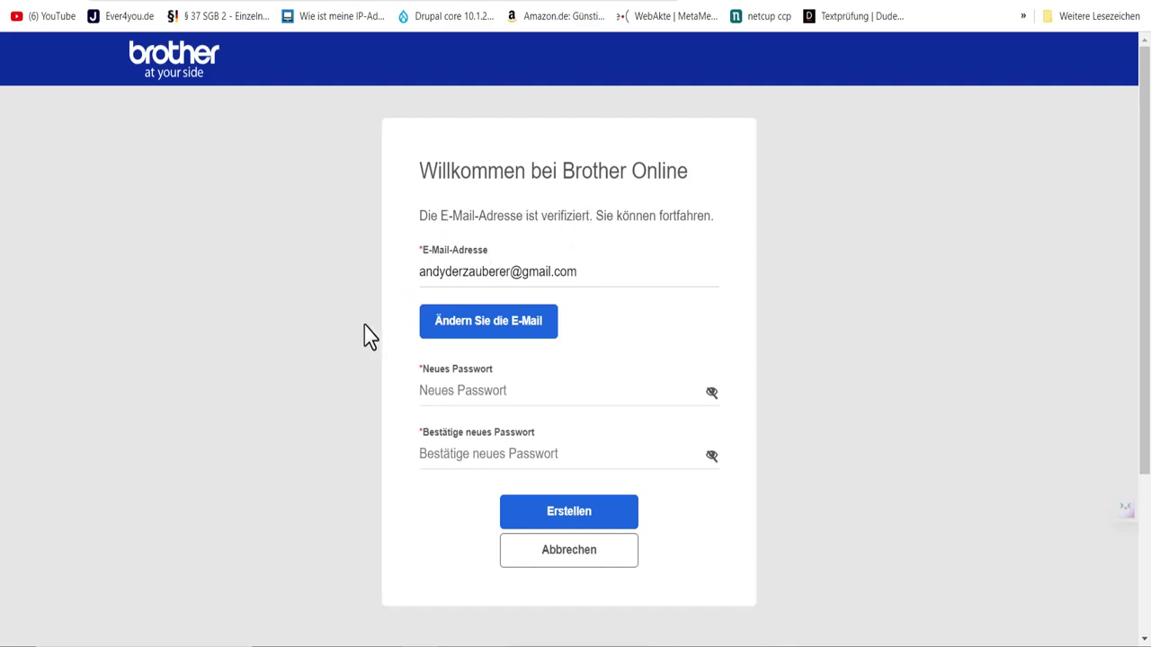
scroll(357, 382, "down", 2)
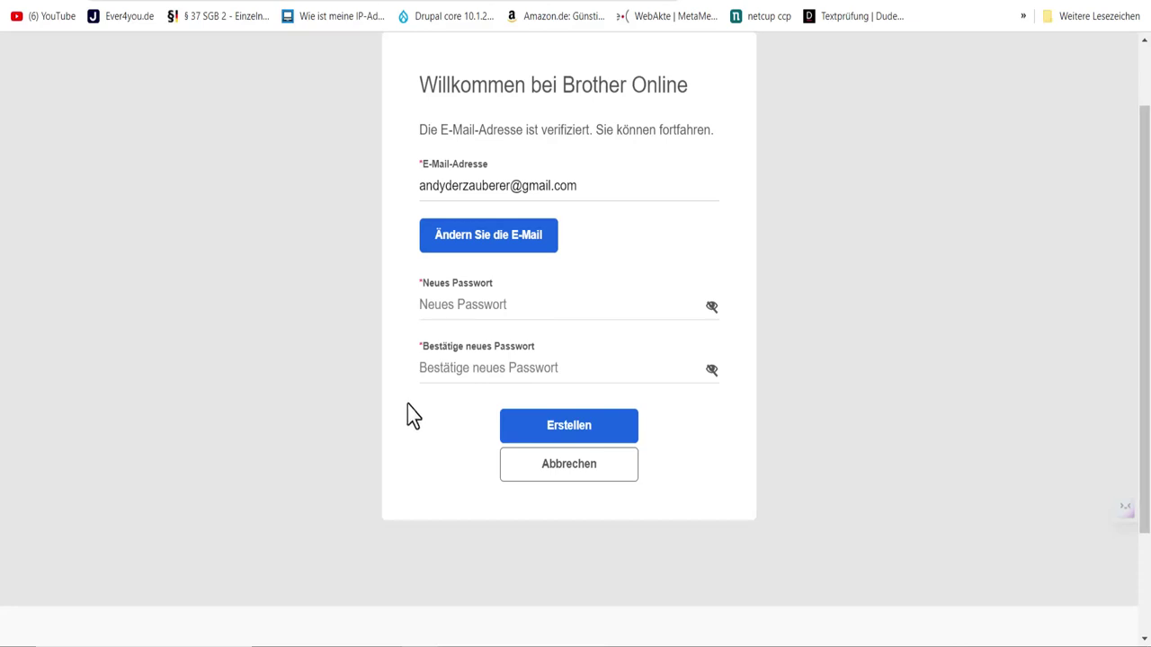
Step: Enter the new password, retype a matching confirmation, and create the account
left_click(542, 430)
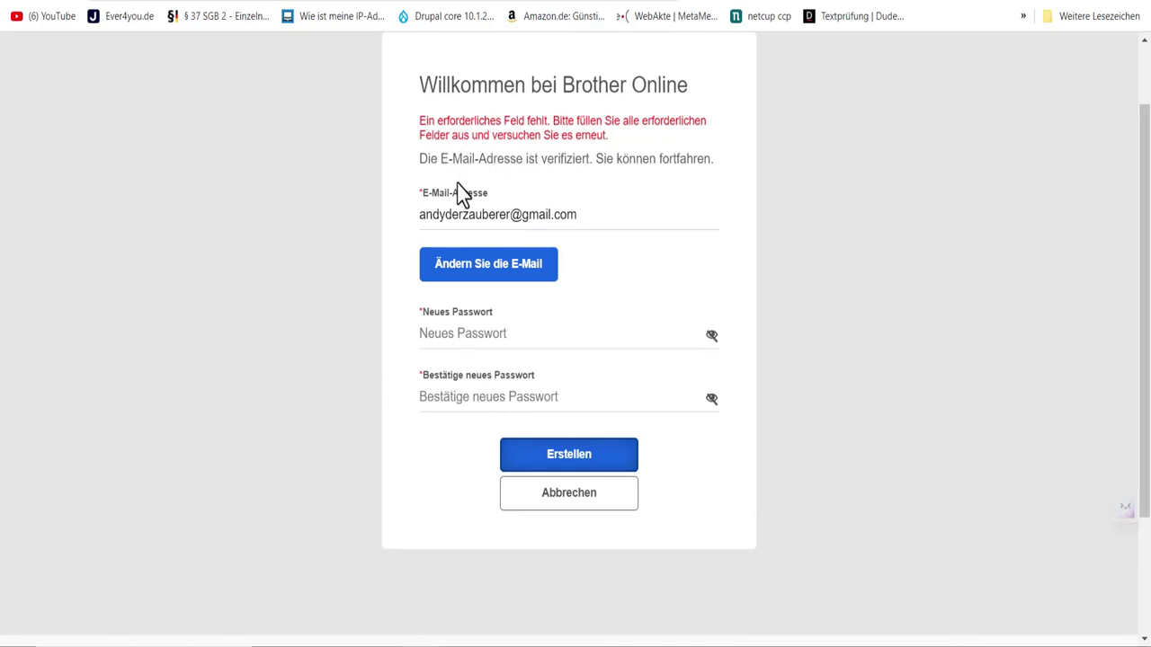
left_click(445, 335)
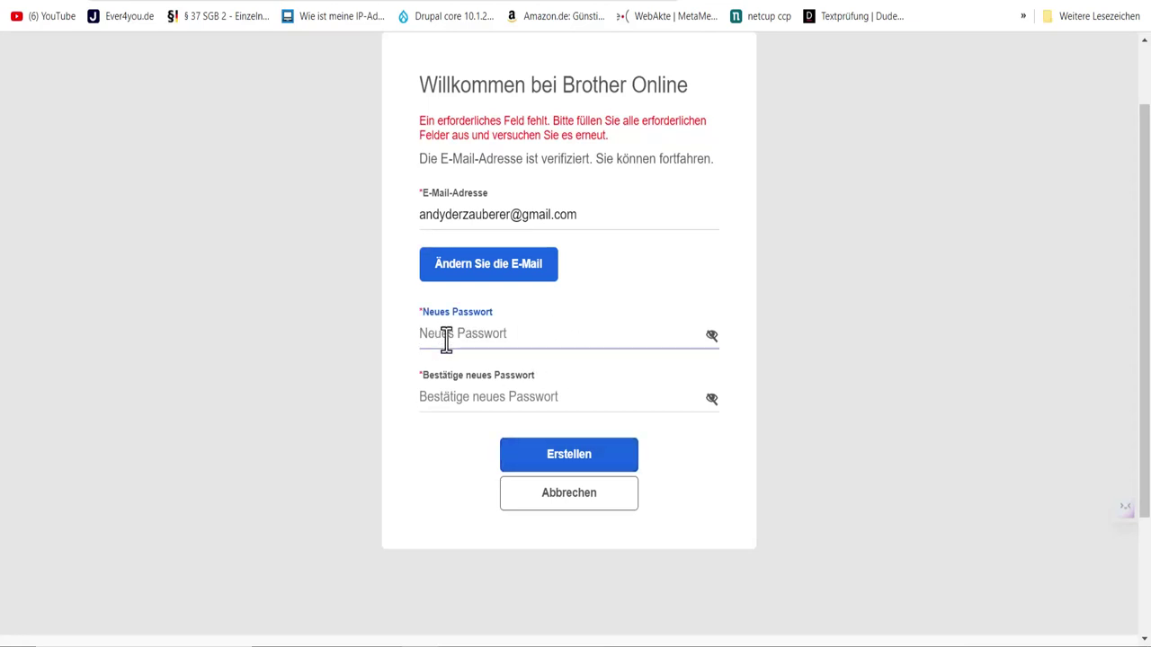
type("•")
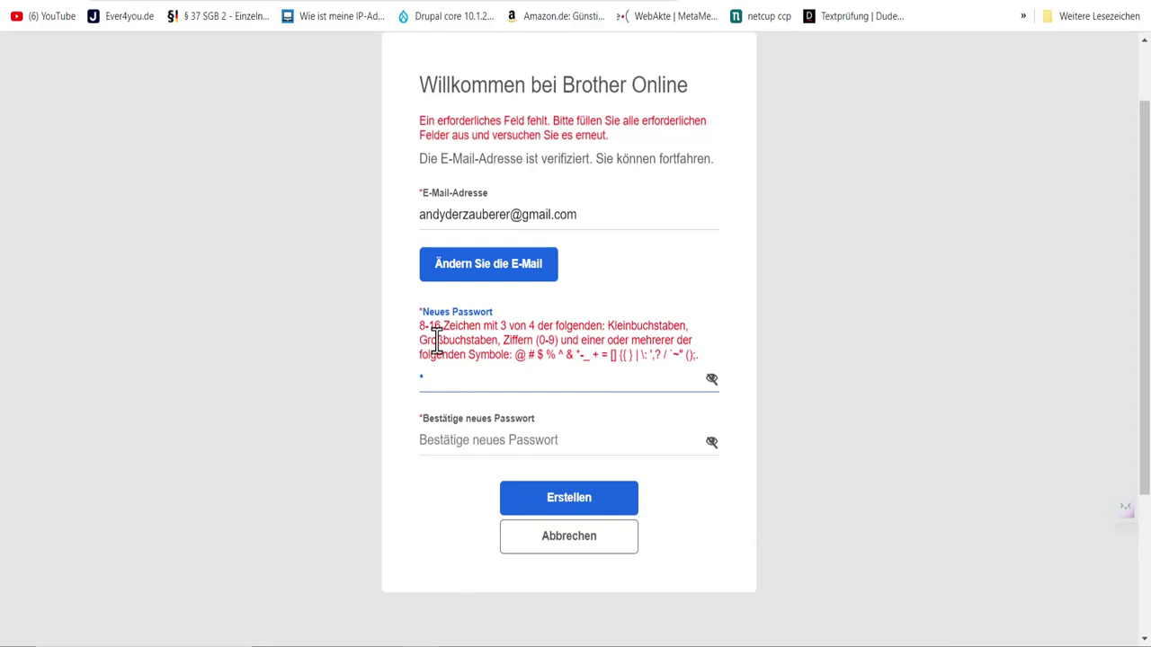
type("••••••••••")
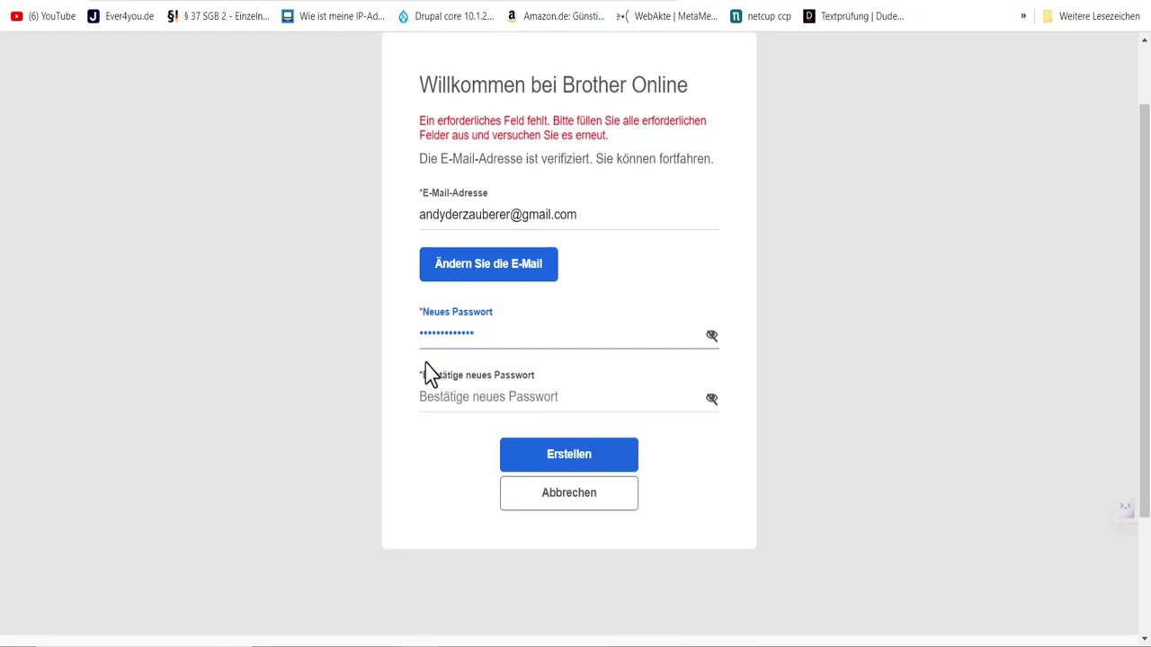
type("•")
left_click(464, 400)
type("•")
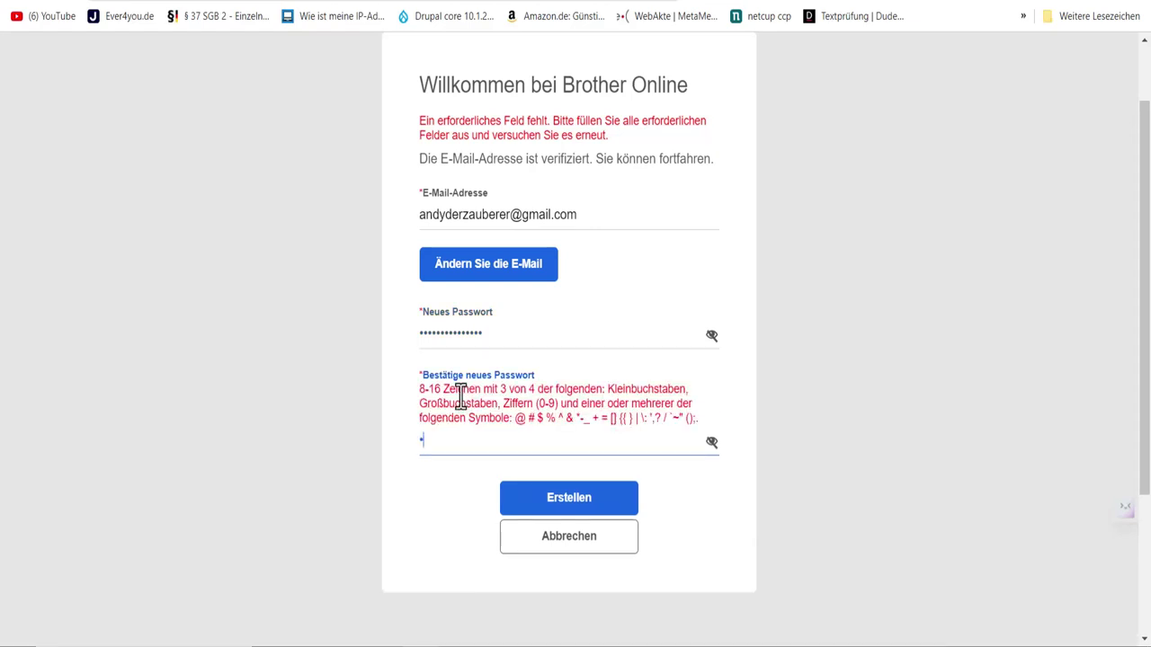
type("••••••")
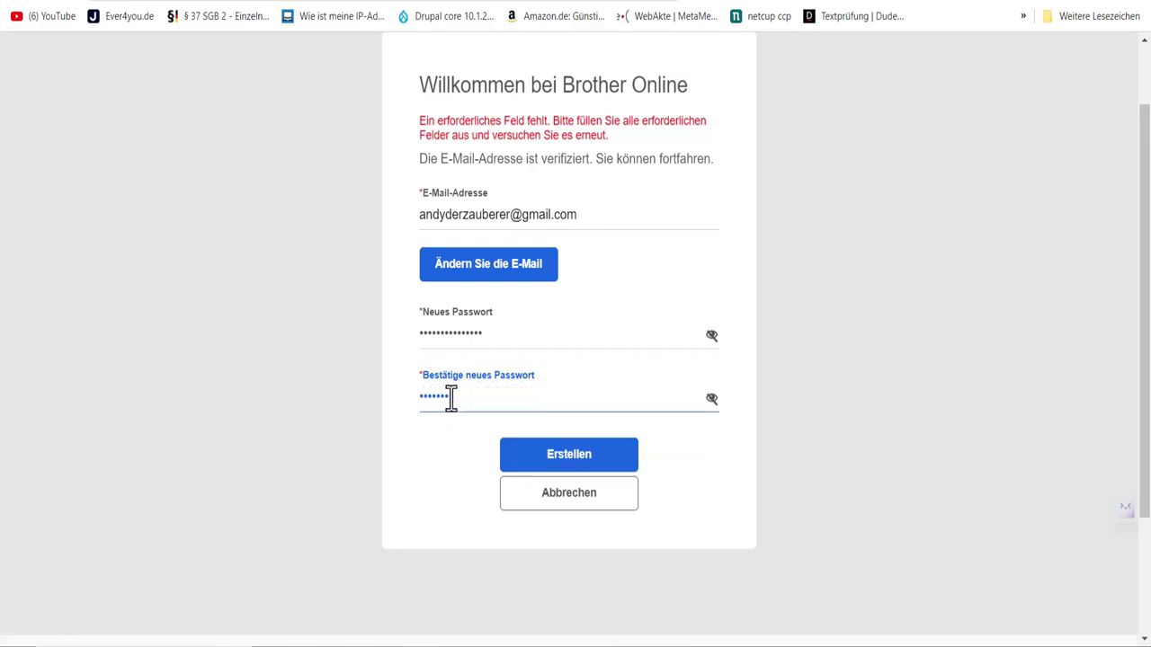
type("•••••")
key("ctrl+a")
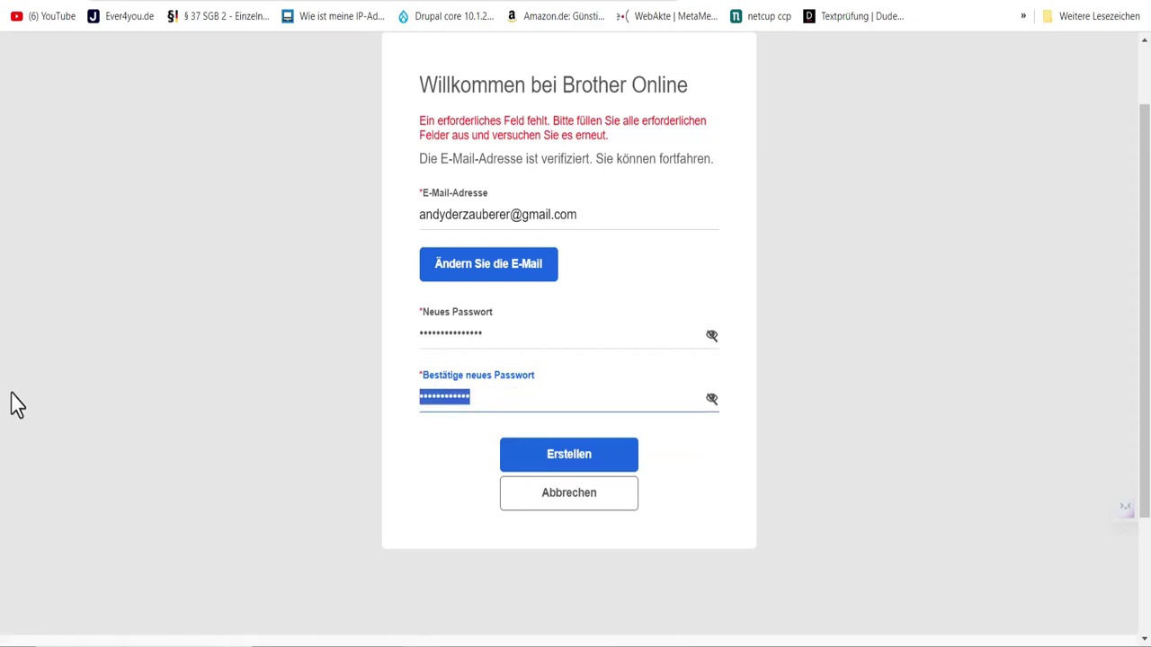
type("••••••")
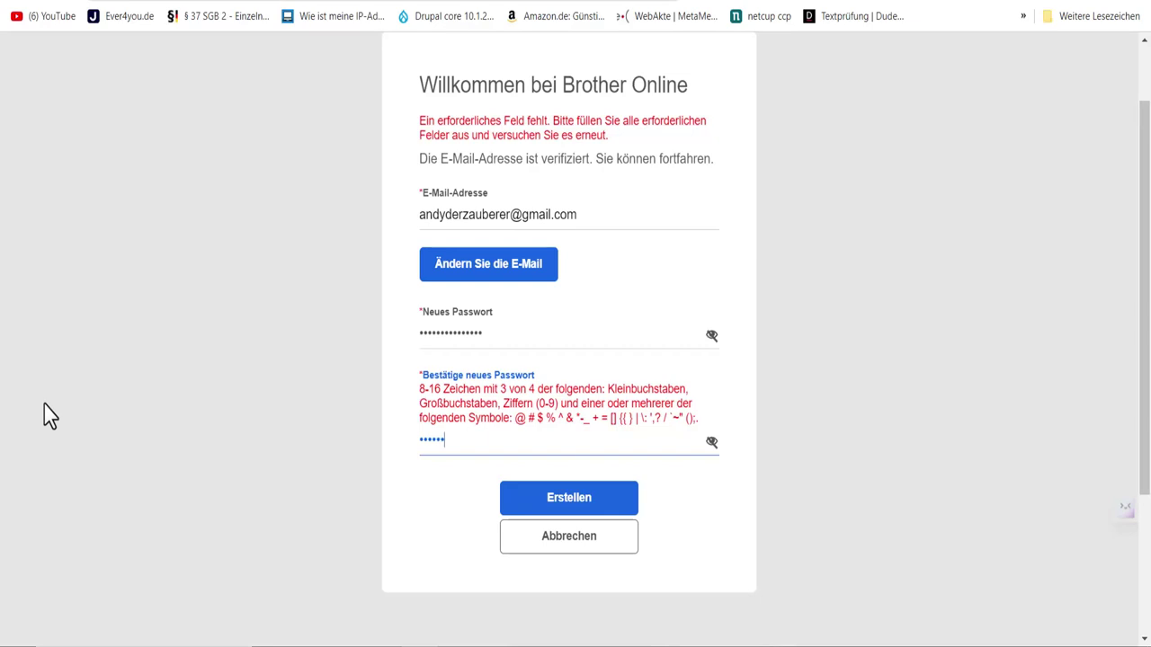
type("••")
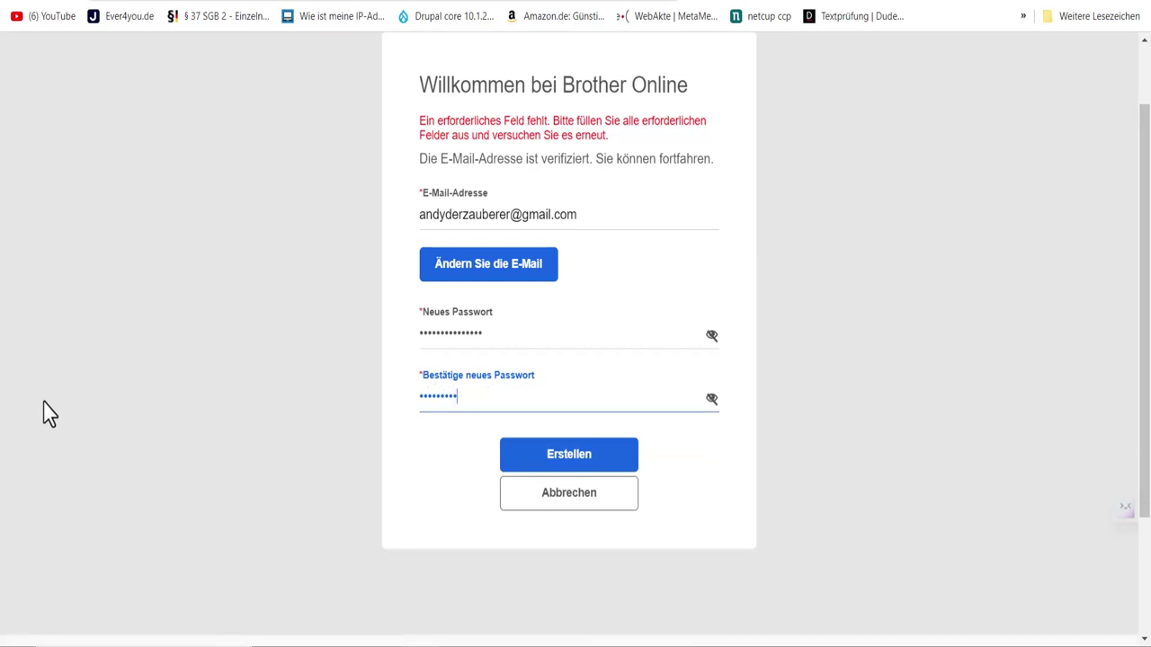
type("••••")
left_click(593, 465)
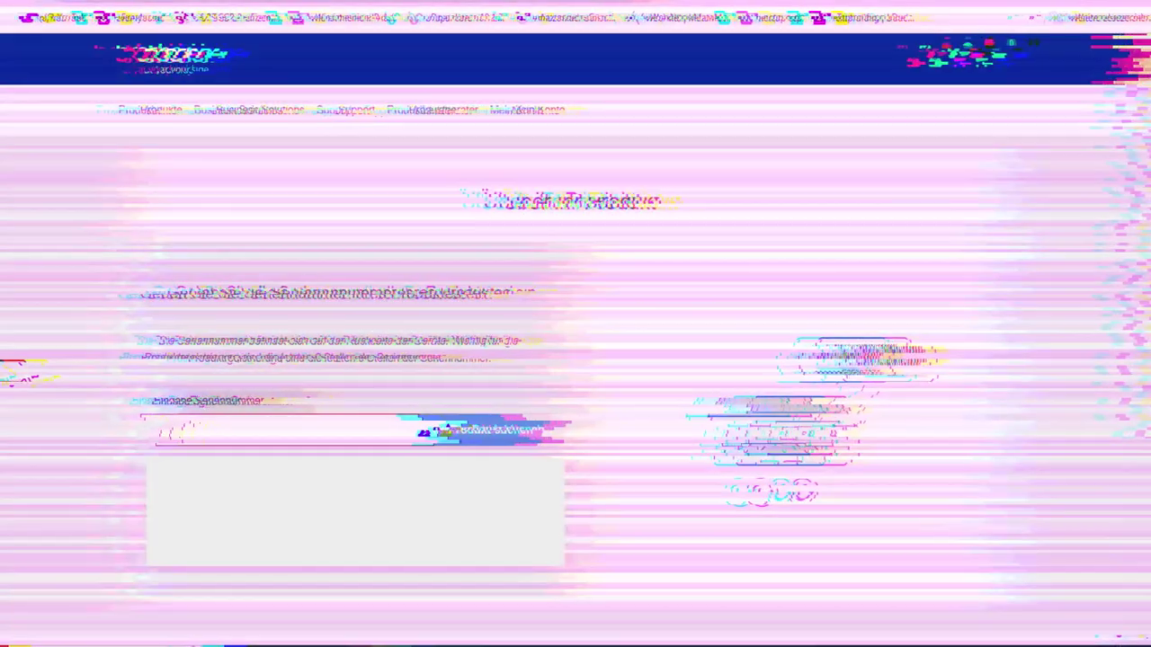
Step: Look up the printer by serial number L2H678993
type("L")
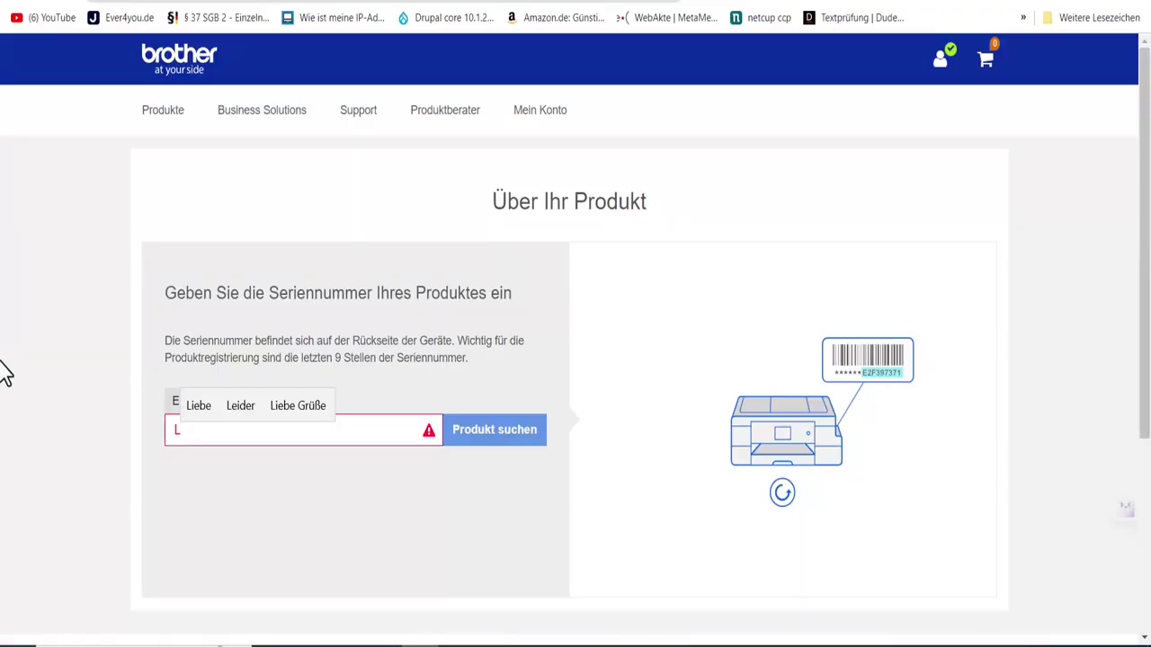
type("2")
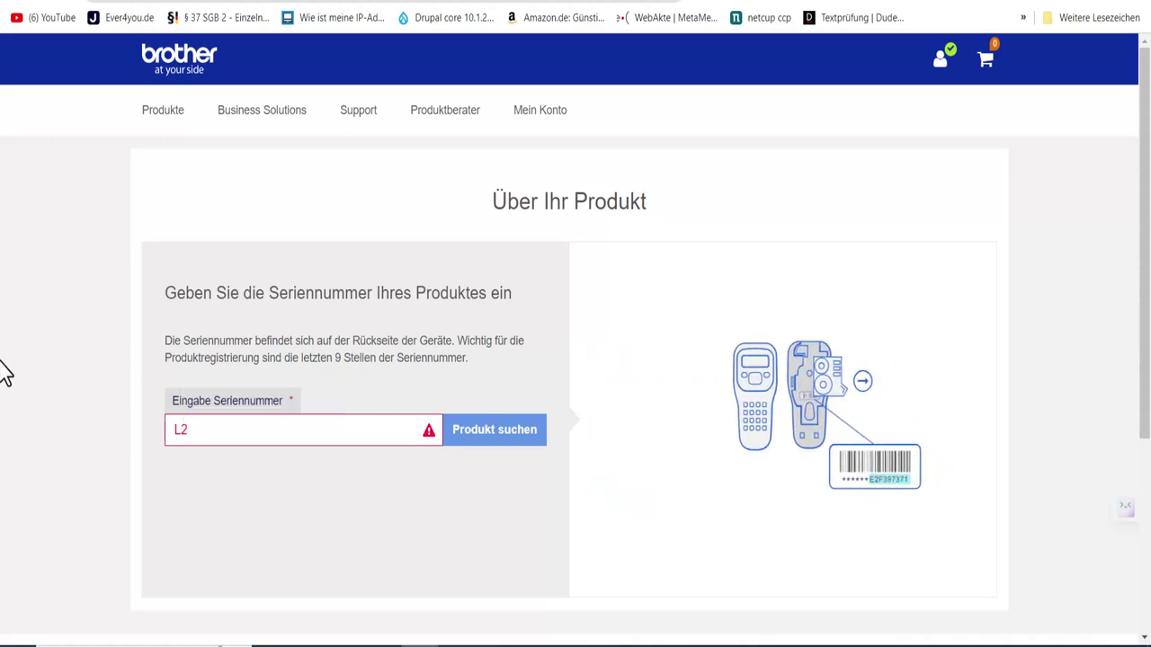
type("H67")
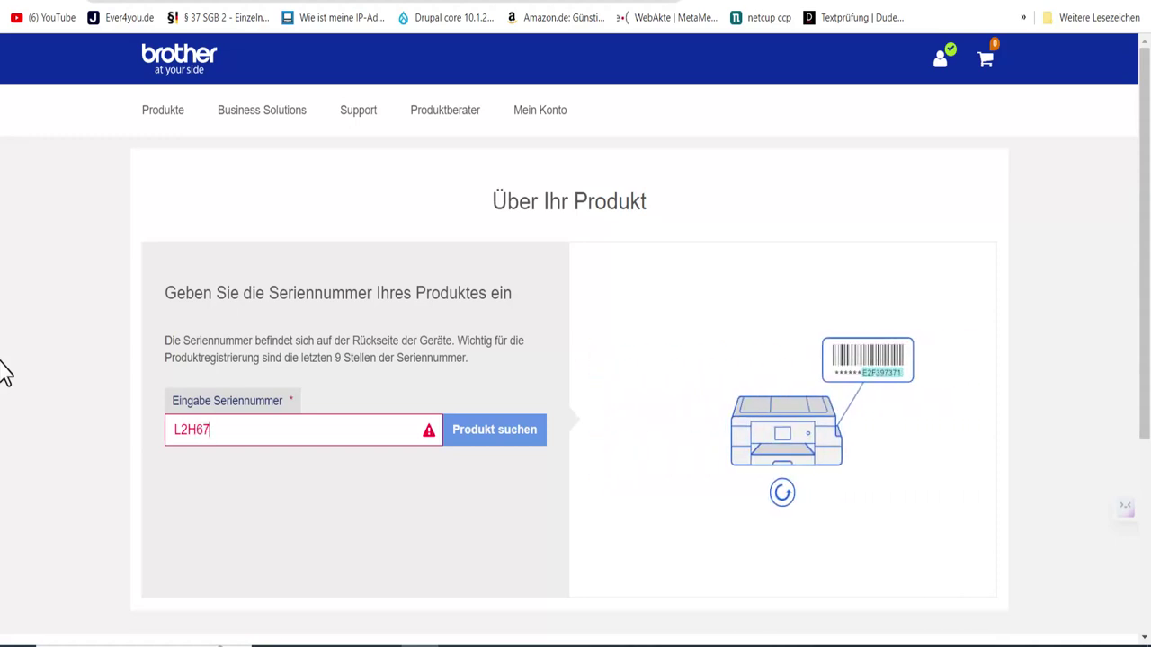
type("8993")
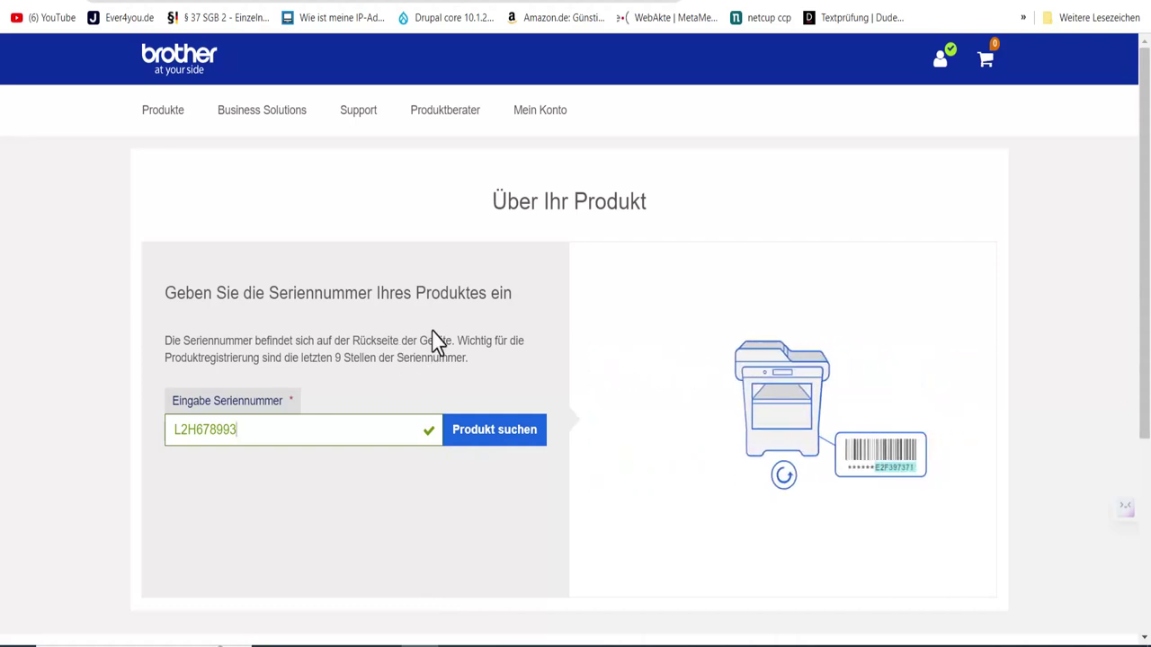
left_click(487, 439)
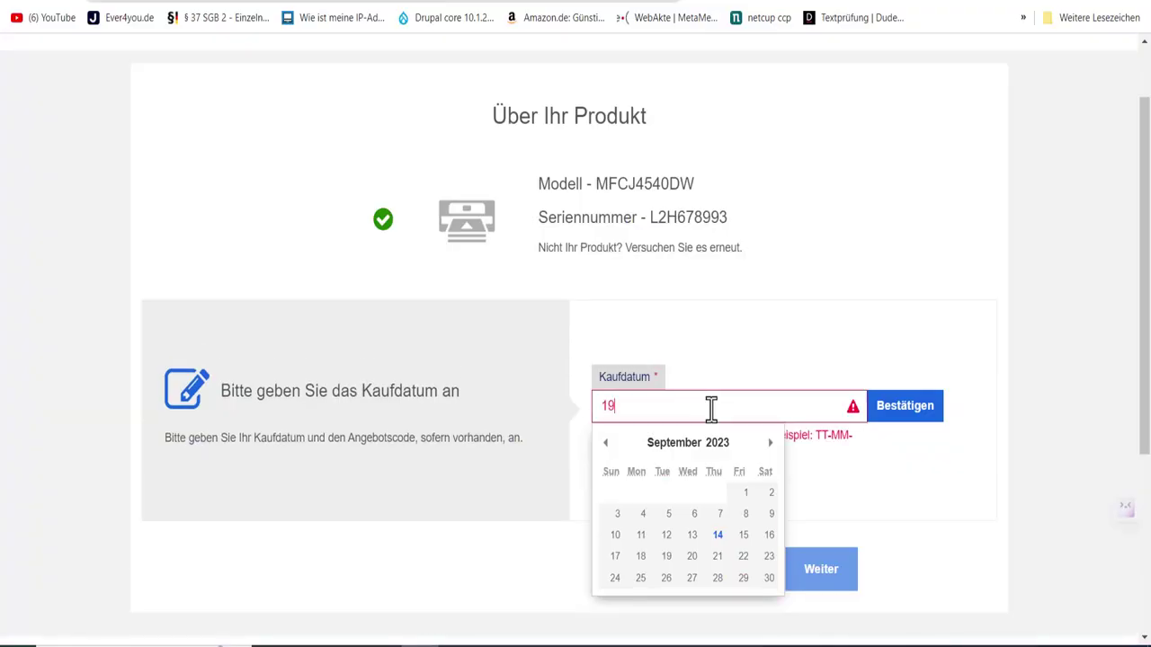
Step: Set the Kaufdatum to 19-08-2023, confirm it, and continue to the next registration step
type("8.")
key("ctrl+a")
type("19-08-2023")
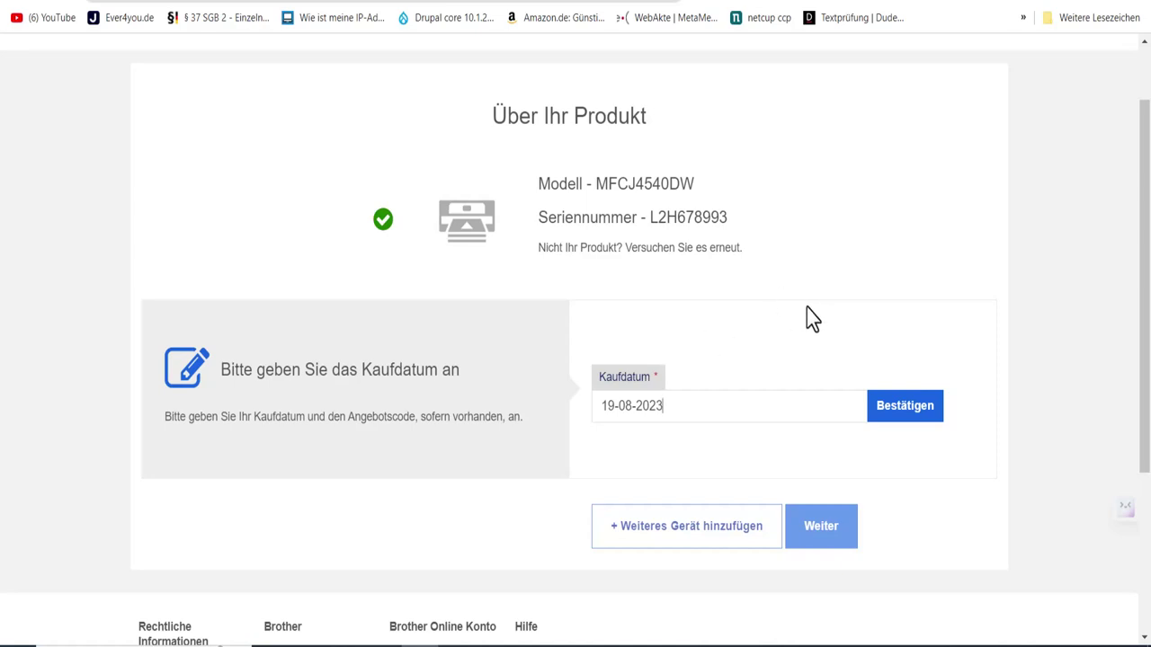
scroll(627, 428, "down", 1)
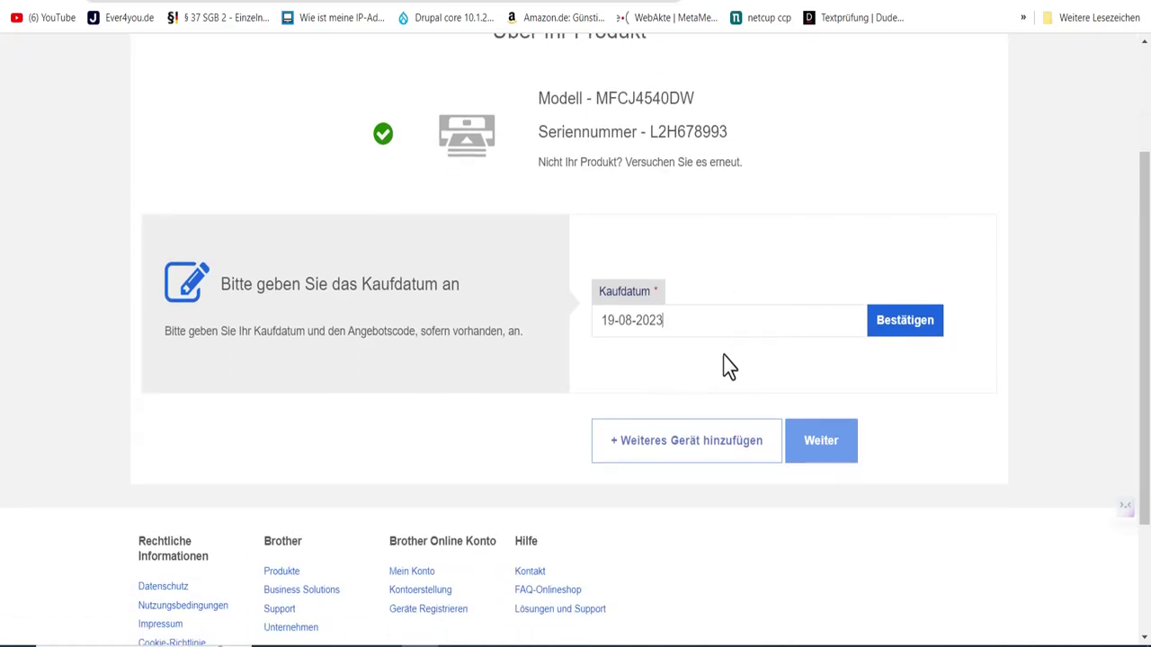
left_click(903, 339)
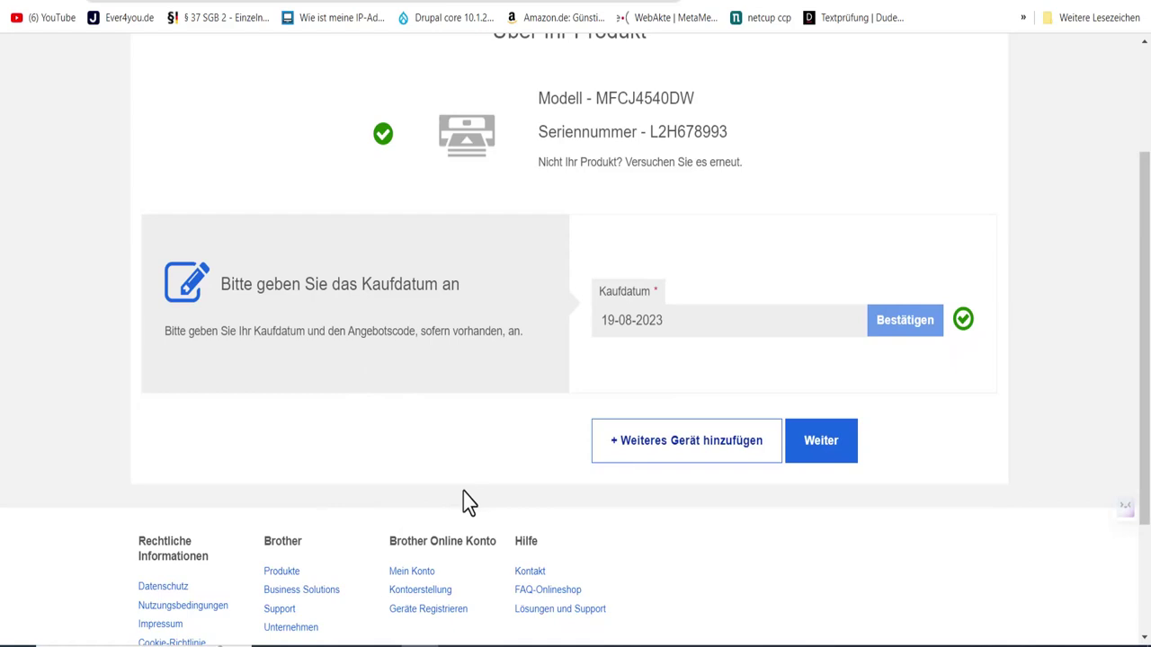
left_click(833, 463)
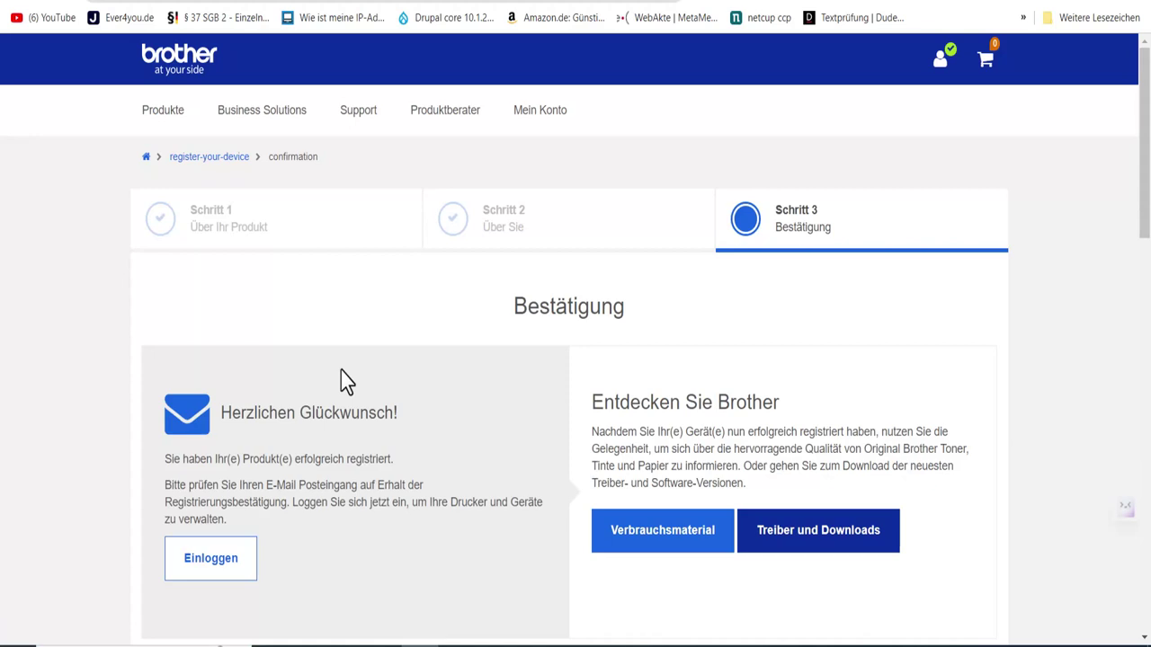
Step: Scroll through the Bestätigung page reviewing the successful MFCJ4540DW registration
scroll(334, 403, "down", 1)
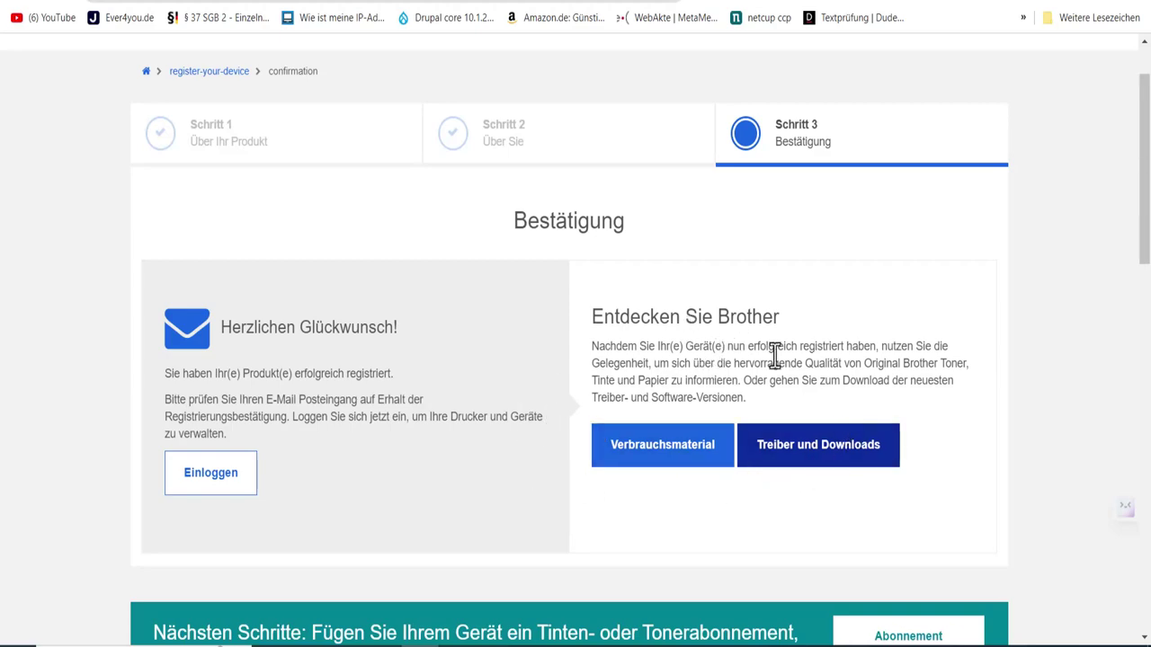
scroll(812, 359, "down", 2)
scroll(763, 368, "down", 4)
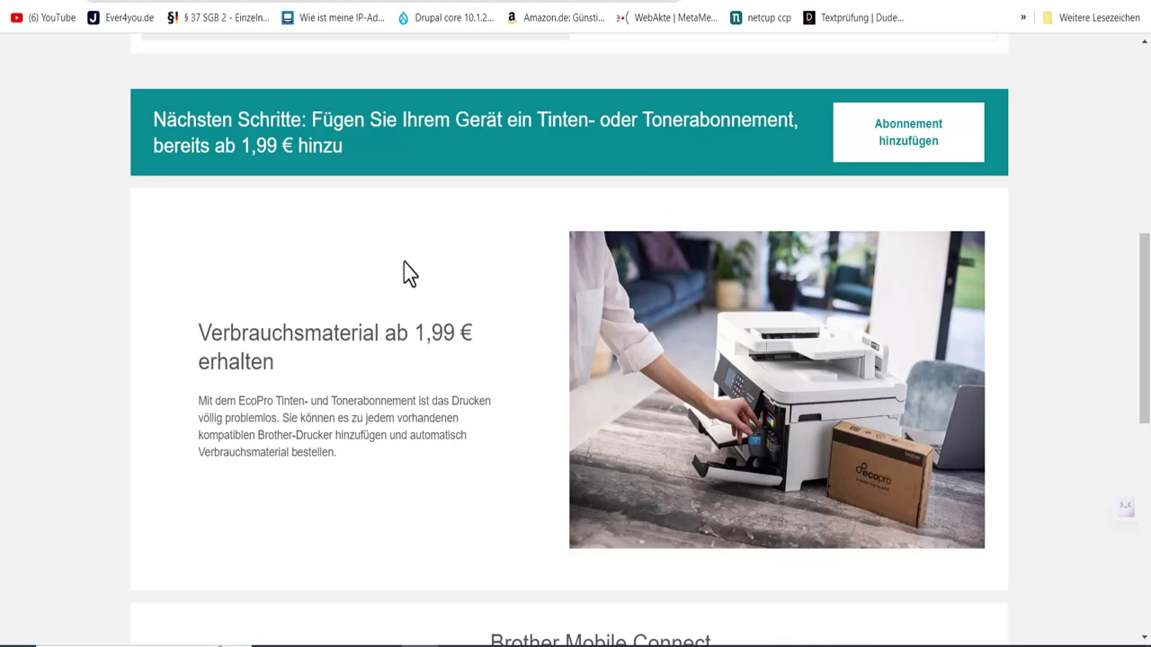
scroll(405, 272, "down", 3)
scroll(450, 229, "down", 2)
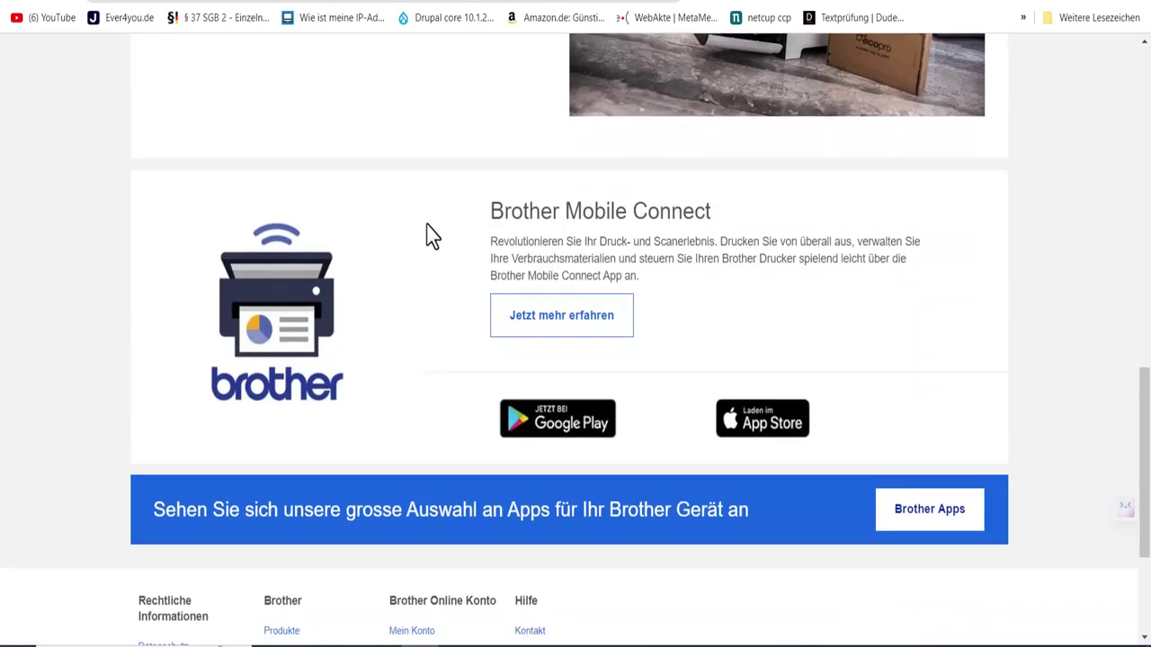
scroll(432, 234, "down", 2)
scroll(428, 239, "up", 3)
scroll(428, 239, "up", 5)
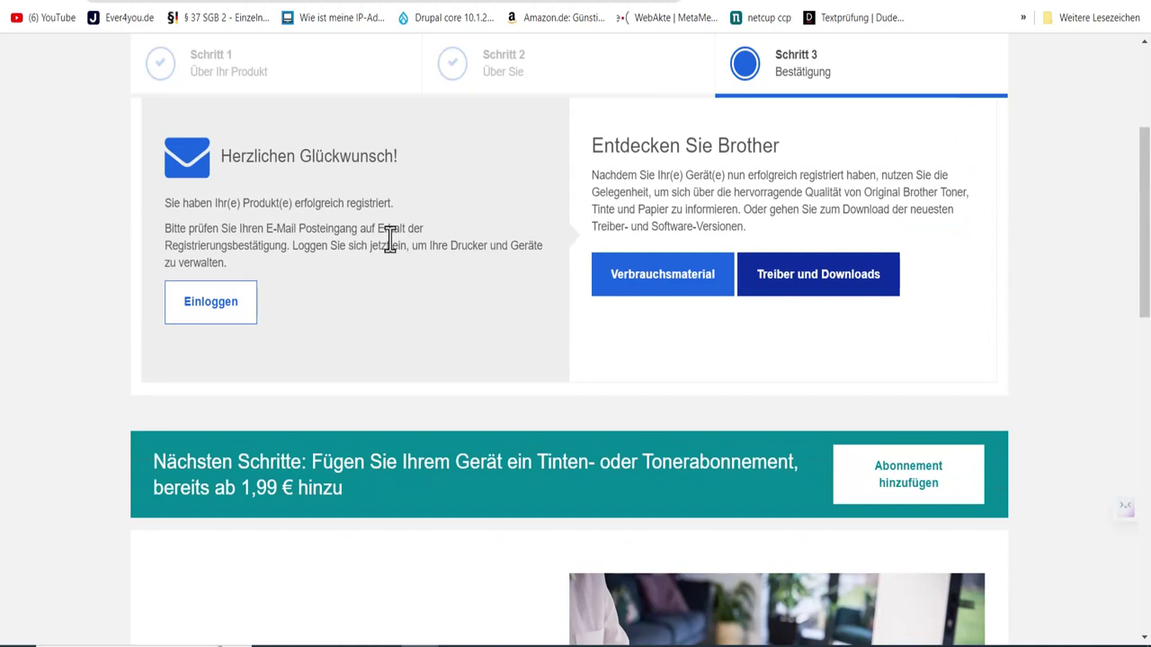
scroll(400, 232, "up", 3)
scroll(359, 251, "down", 1)
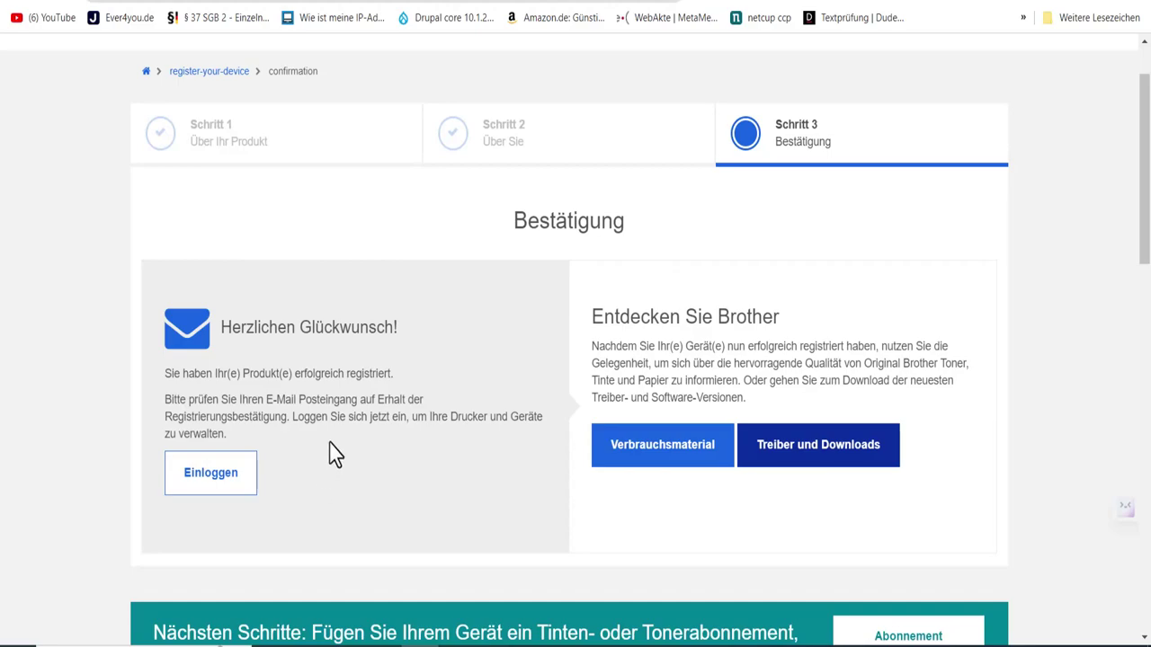
scroll(315, 441, "down", 3)
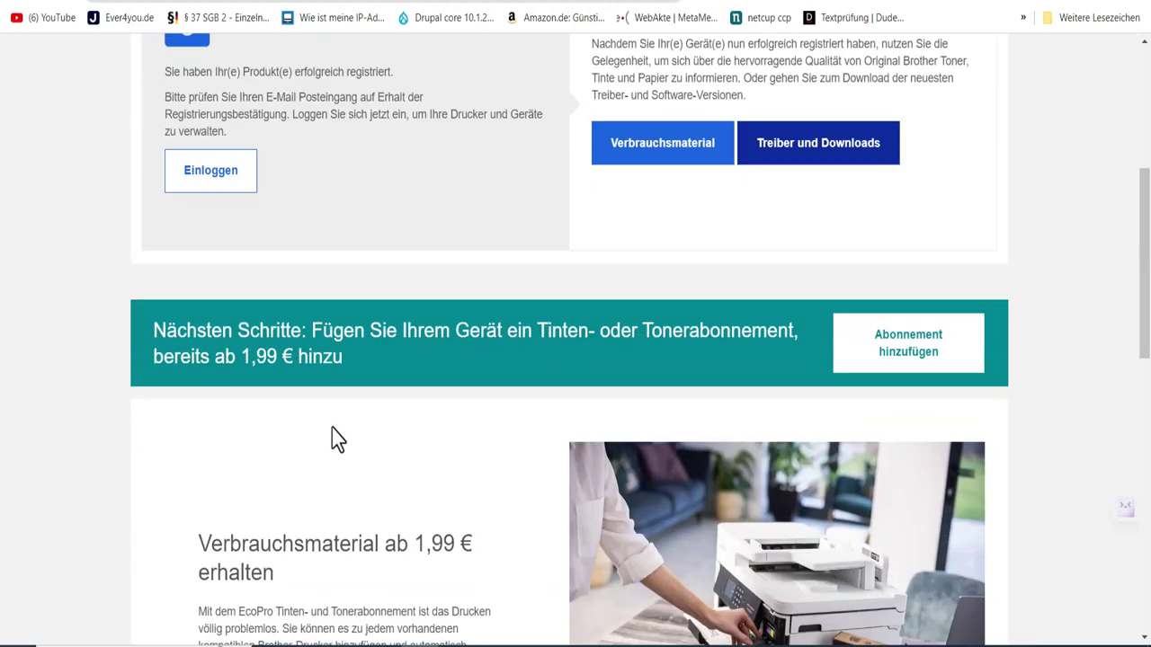
scroll(404, 260, "up", 1)
scroll(362, 324, "down", 1)
scroll(362, 323, "down", 10)
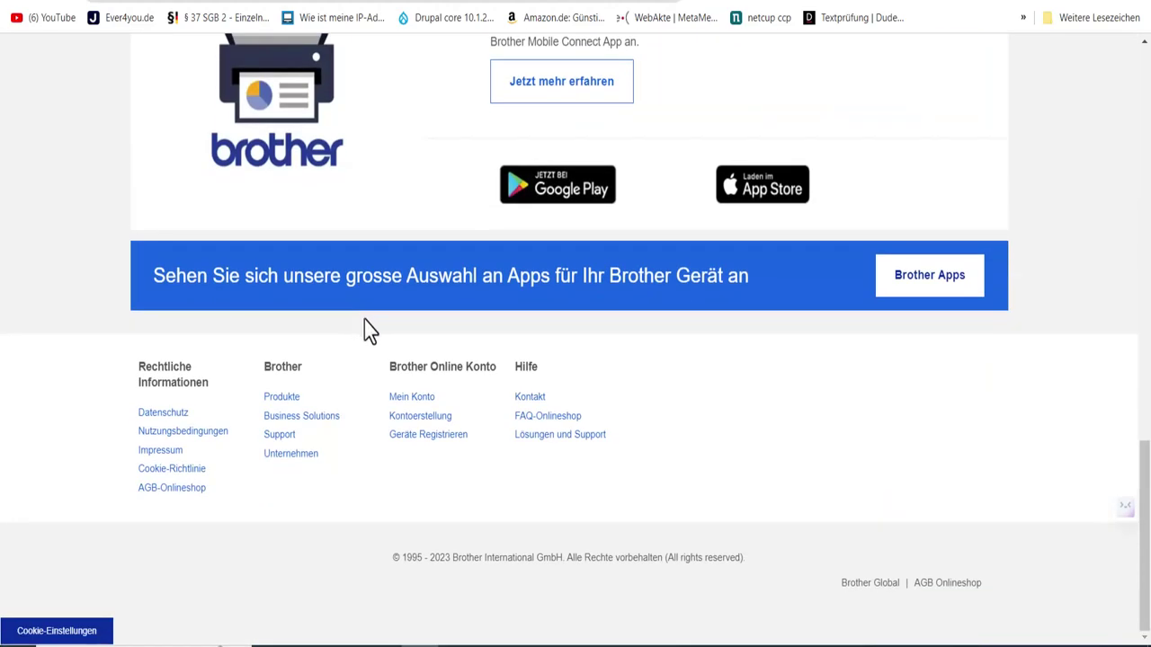
scroll(373, 319, "up", 15)
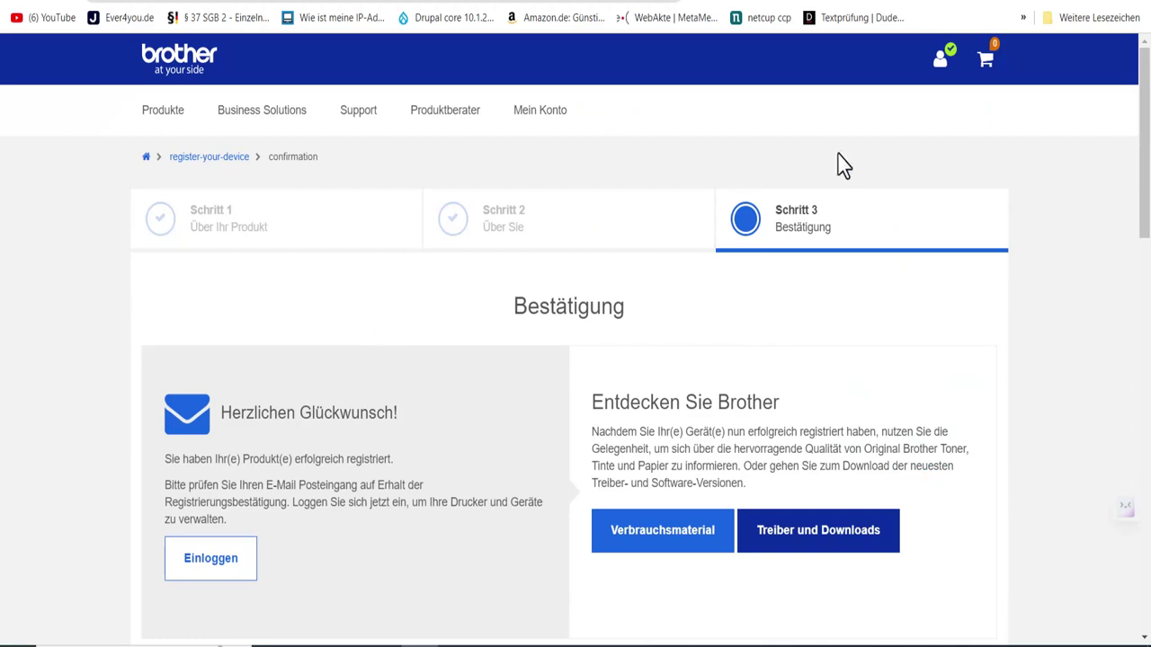
scroll(575, 303, "down", 2)
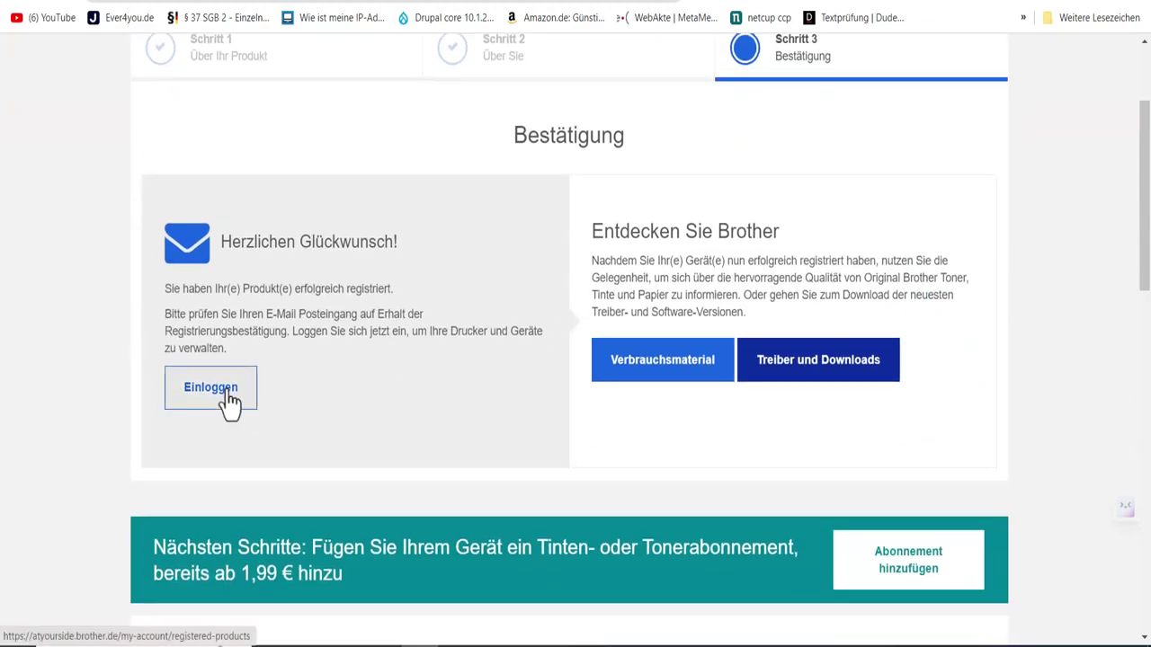
Step: Log in and scroll Meine Produkte to the MFCJ4540DW entry with its 36-month warranty
left_click(227, 395)
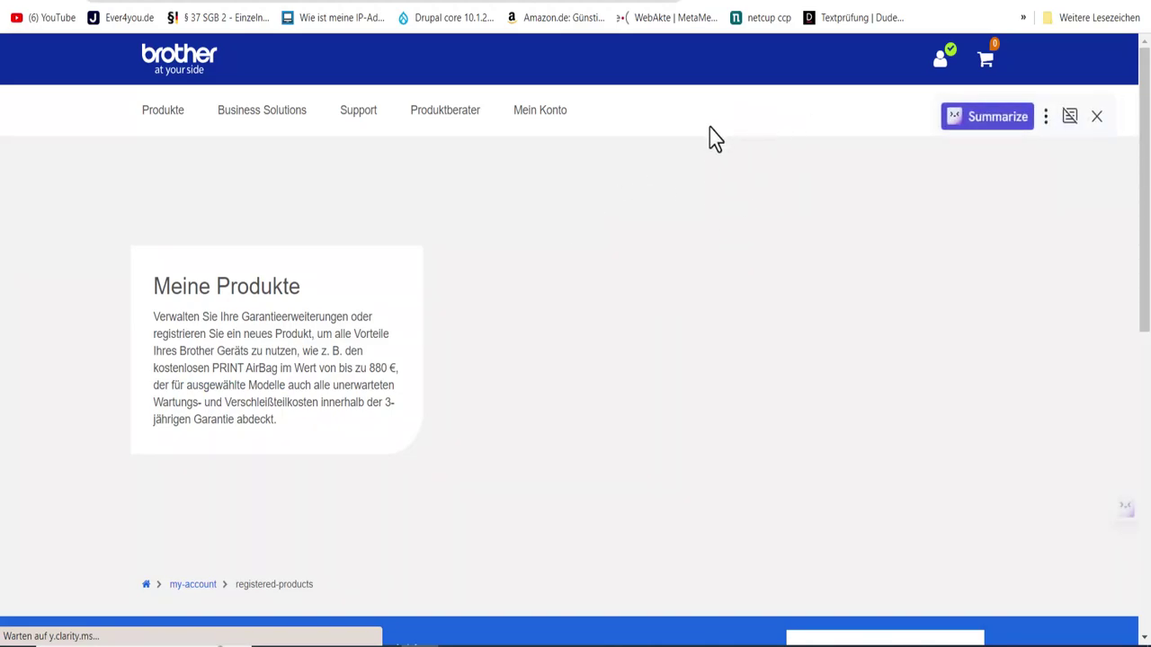
scroll(684, 243, "down", 4)
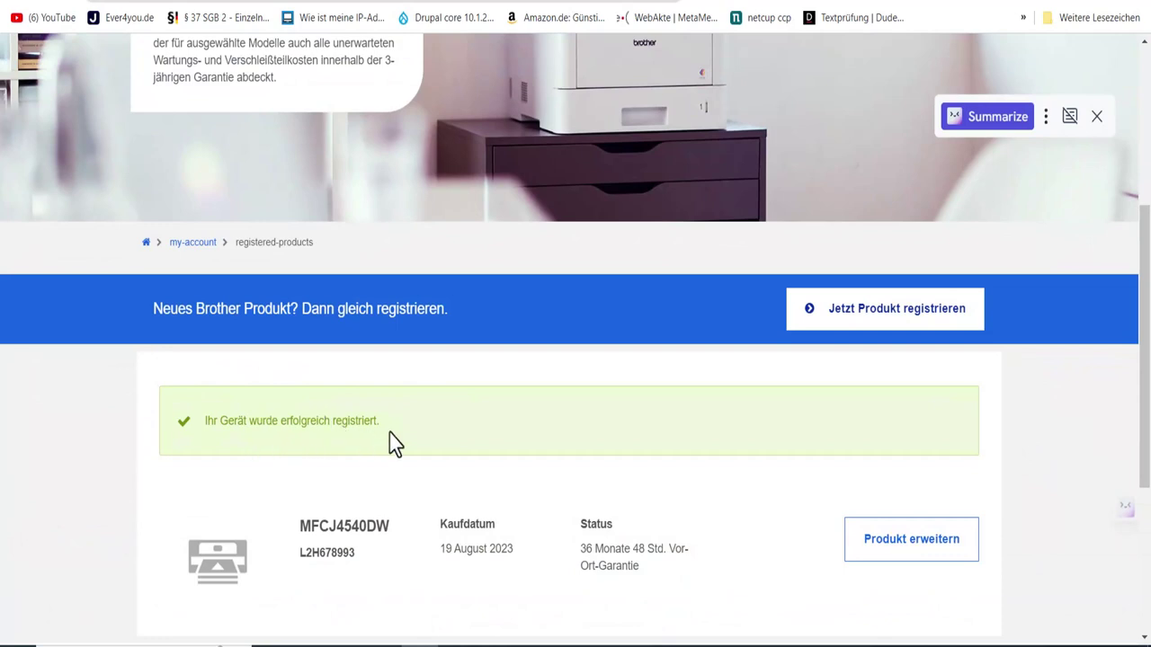
scroll(377, 445, "down", 1)
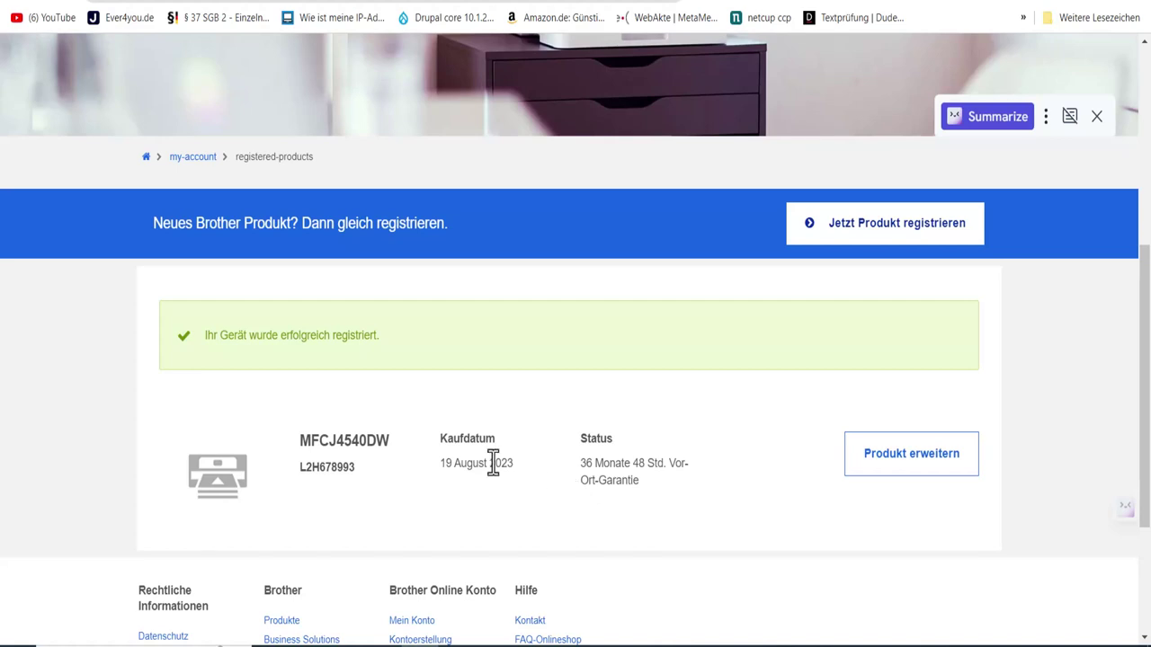
scroll(499, 449, "down", 1)
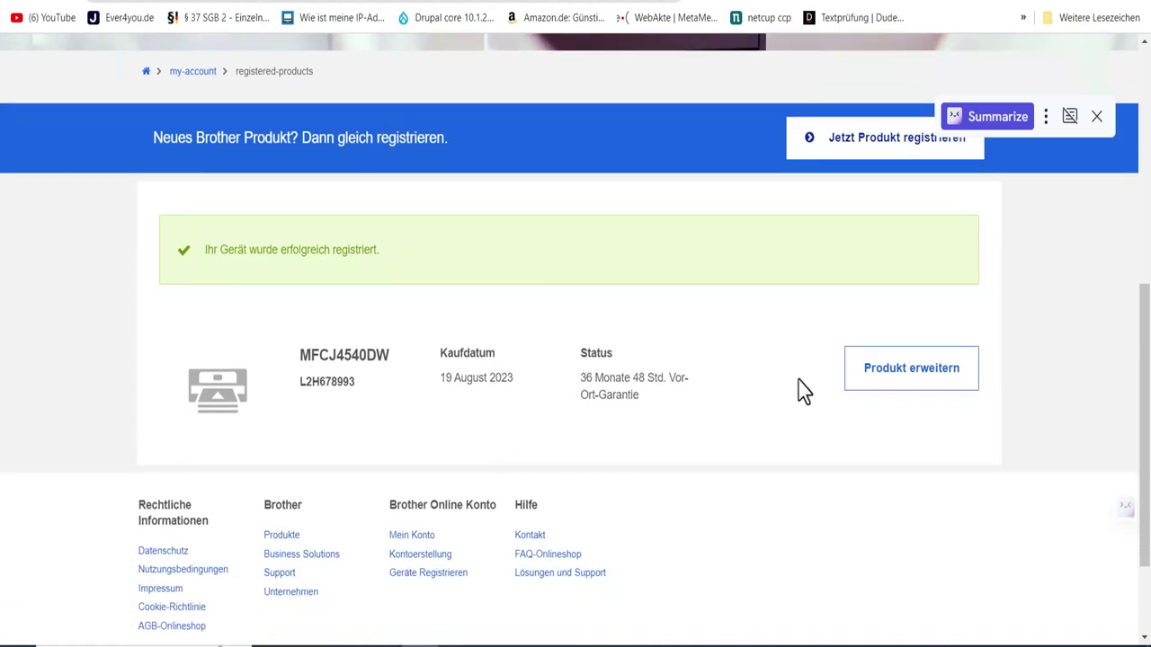
Step: Start the MFCJ4540DW warranty extension, leave product ZWPS60053 unchanged, then cancel the activation-code entry
left_click(907, 393)
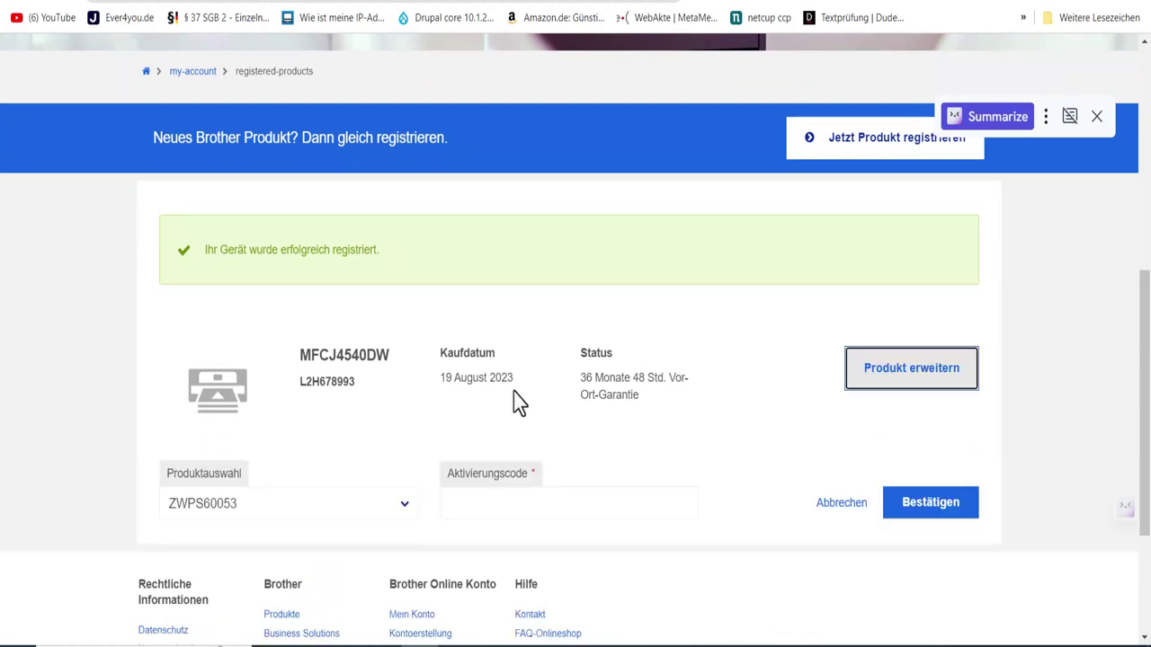
left_click(405, 508)
left_click(405, 508)
left_click(405, 509)
left_click(405, 508)
left_click(404, 508)
left_click(406, 527)
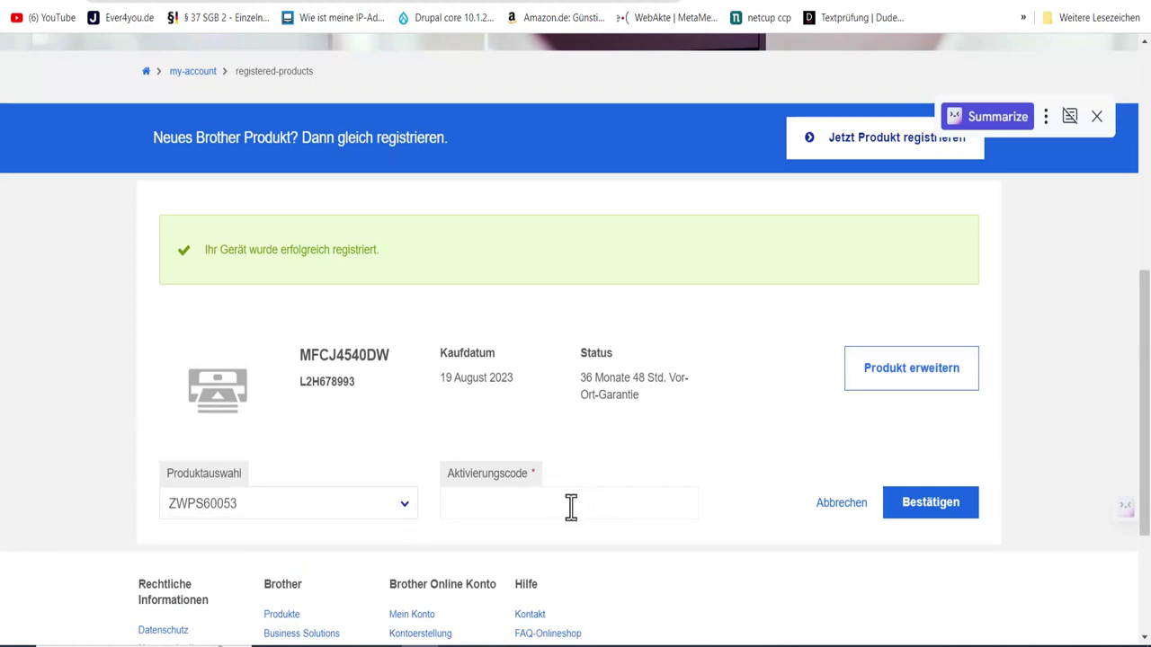
scroll(572, 499, "down", 2)
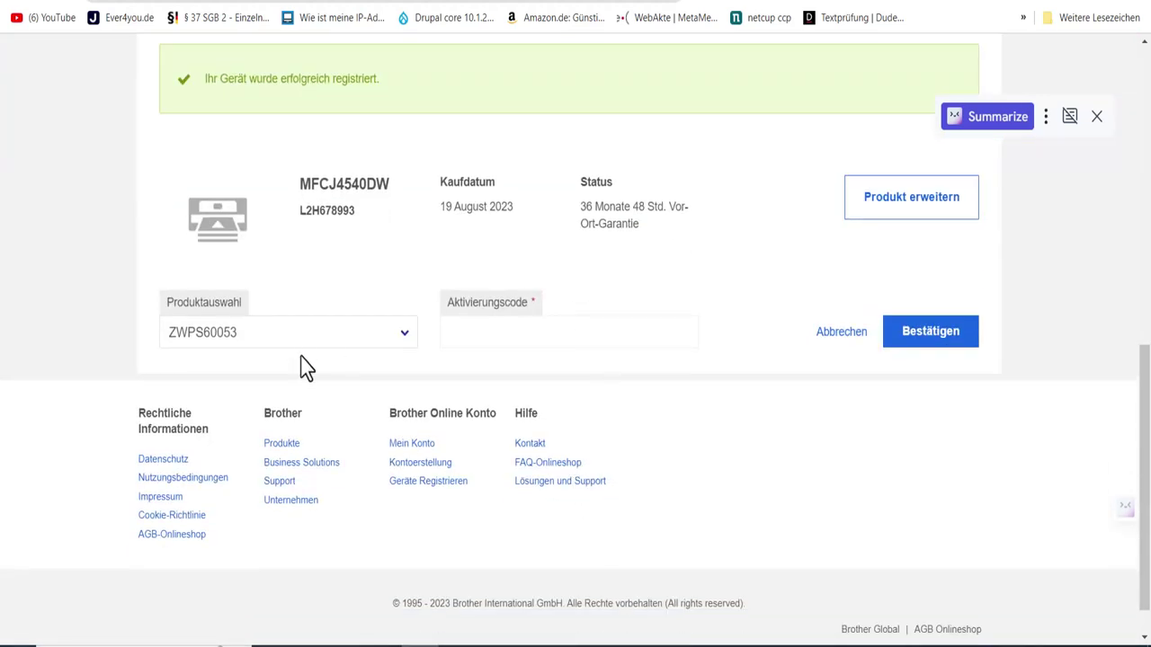
left_click(829, 337)
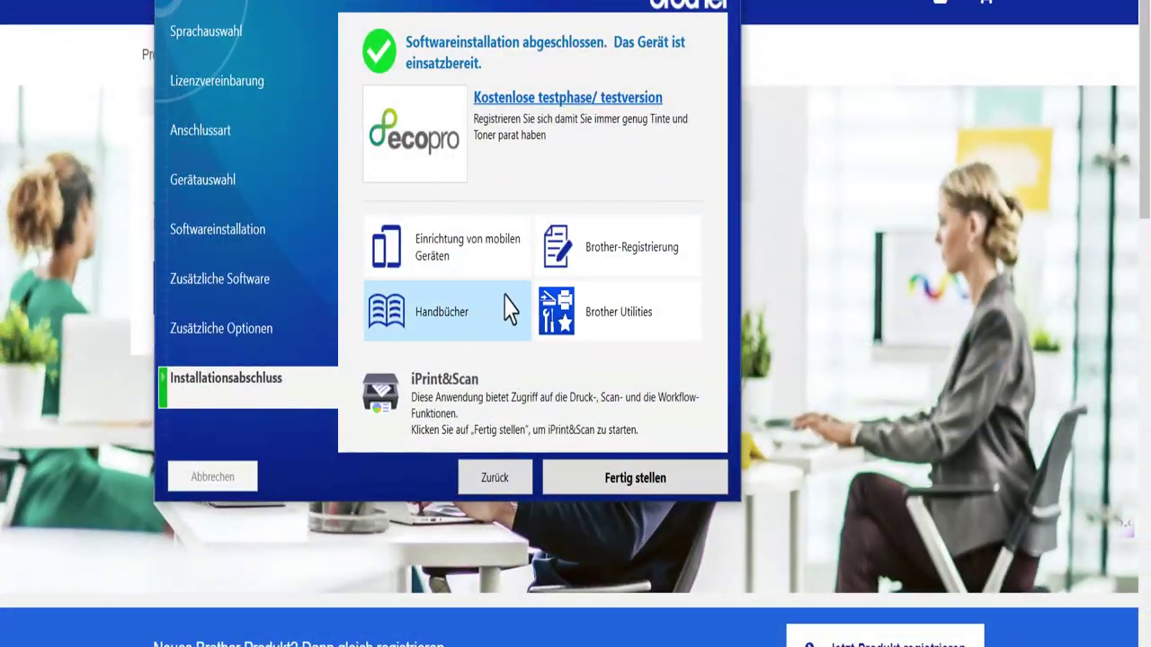
Step: Launch Brother Utilities and check its printer list without changing the selected device
mouse_move(593, 340)
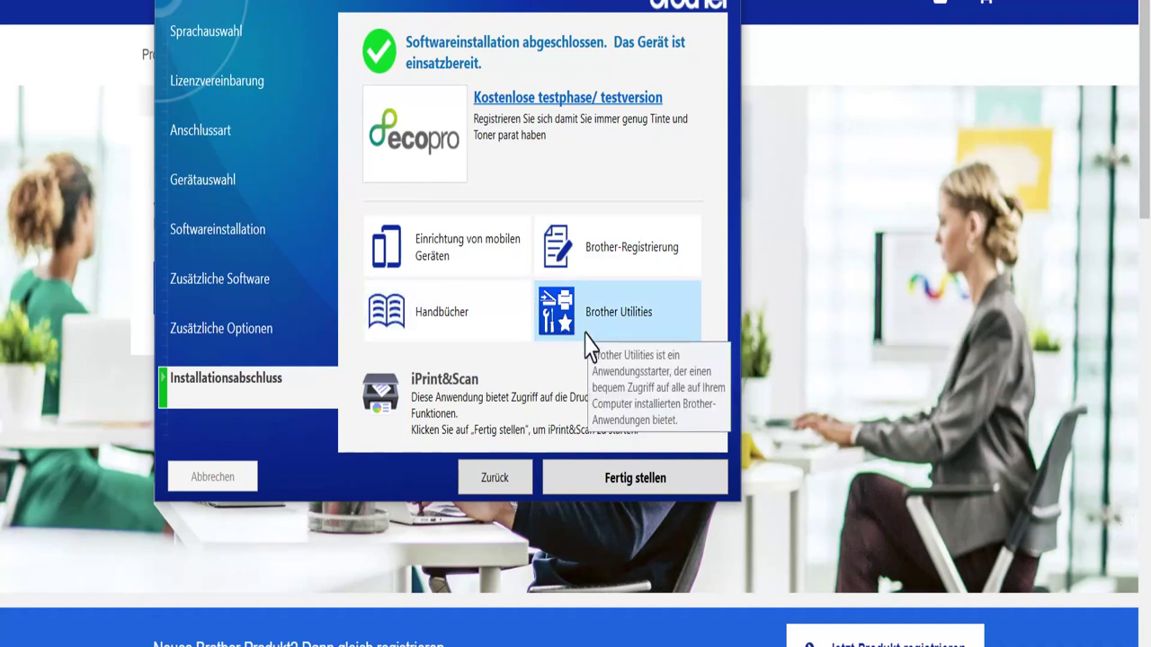
left_click(593, 338)
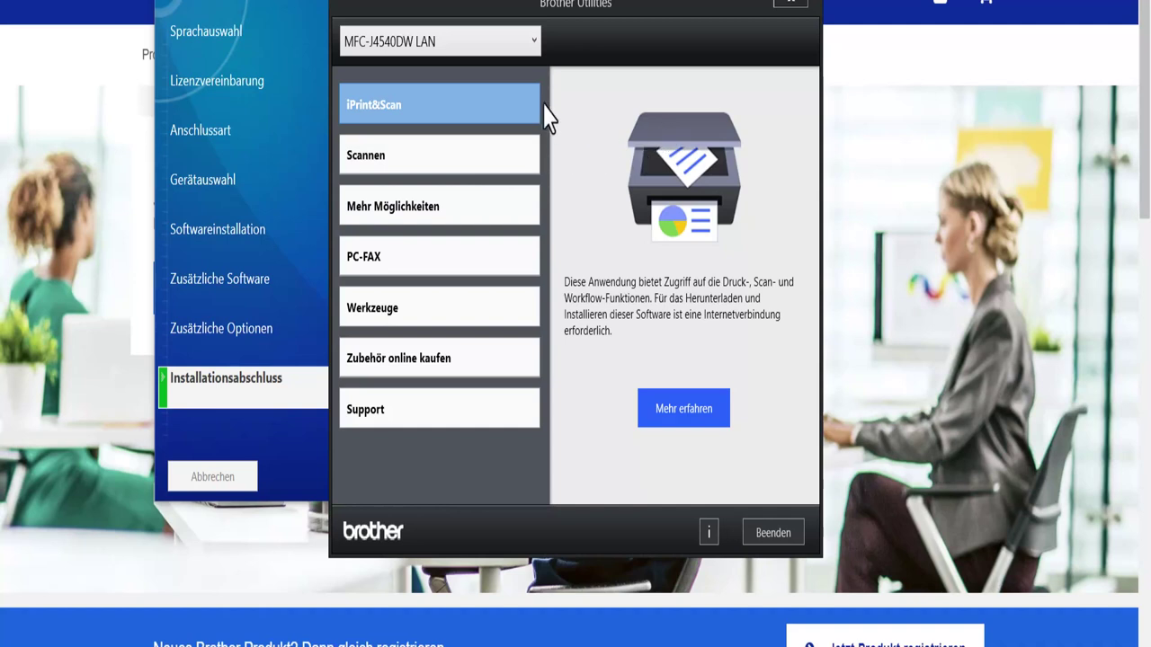
left_click(533, 42)
left_click(531, 41)
Step: Browse the Scannen, Mehr Möglichkeiten, PC-FAX and Werkzeuge application categories
left_click(378, 163)
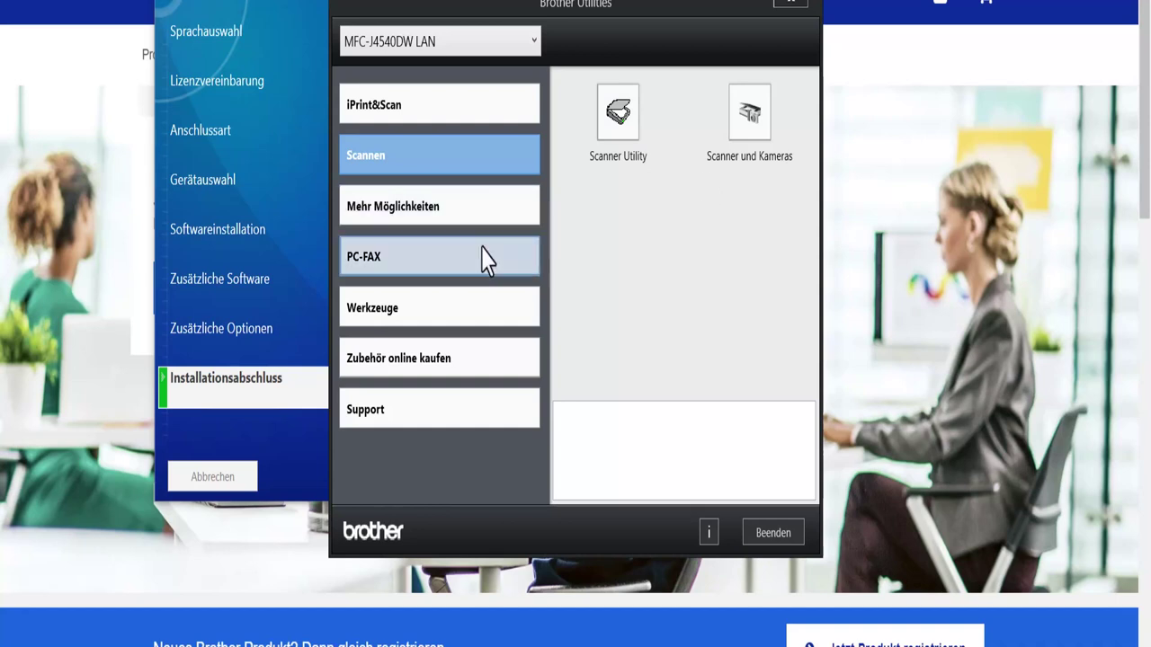
left_click(386, 232)
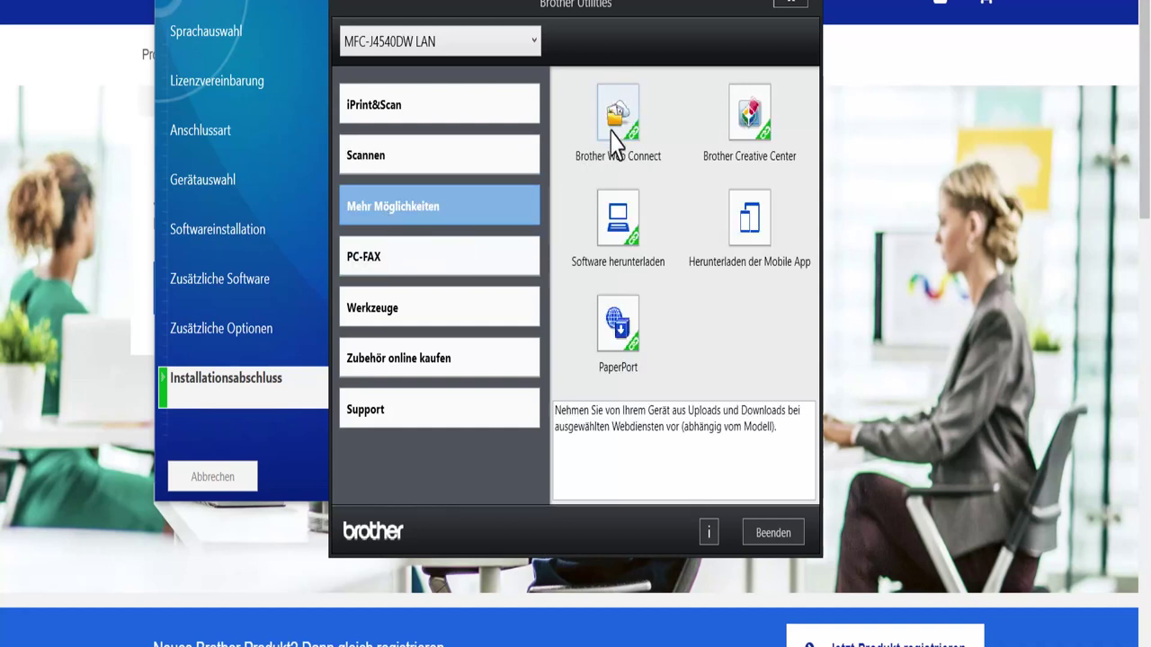
mouse_move(754, 126)
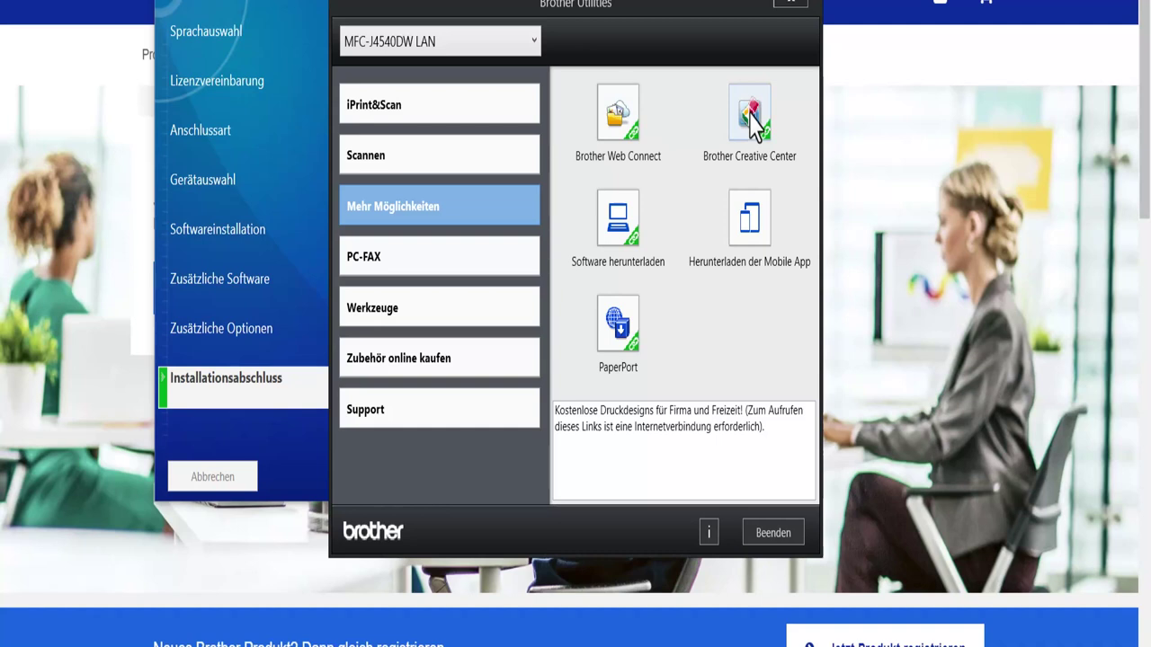
mouse_move(615, 216)
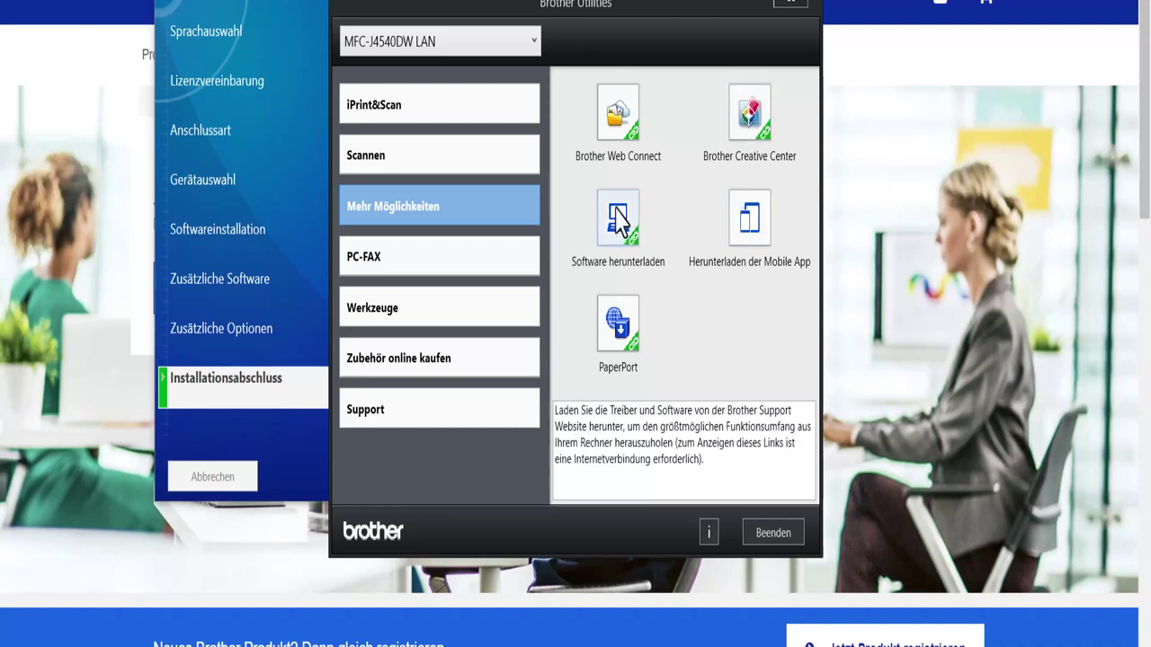
left_click(428, 281)
mouse_move(617, 126)
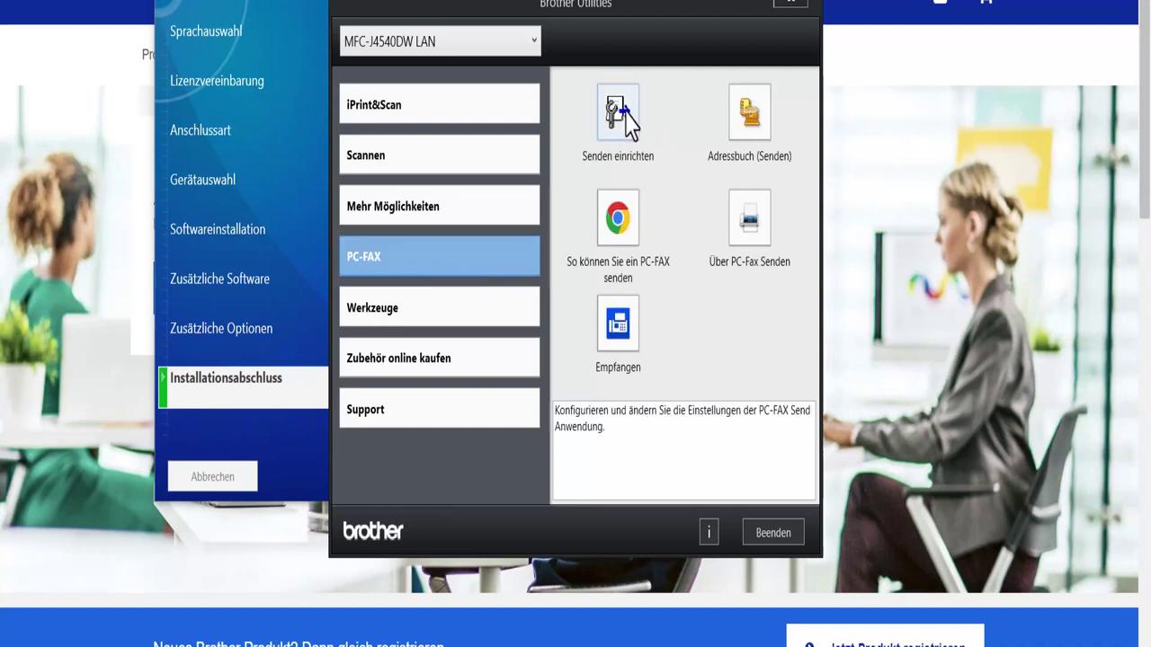
mouse_move(621, 223)
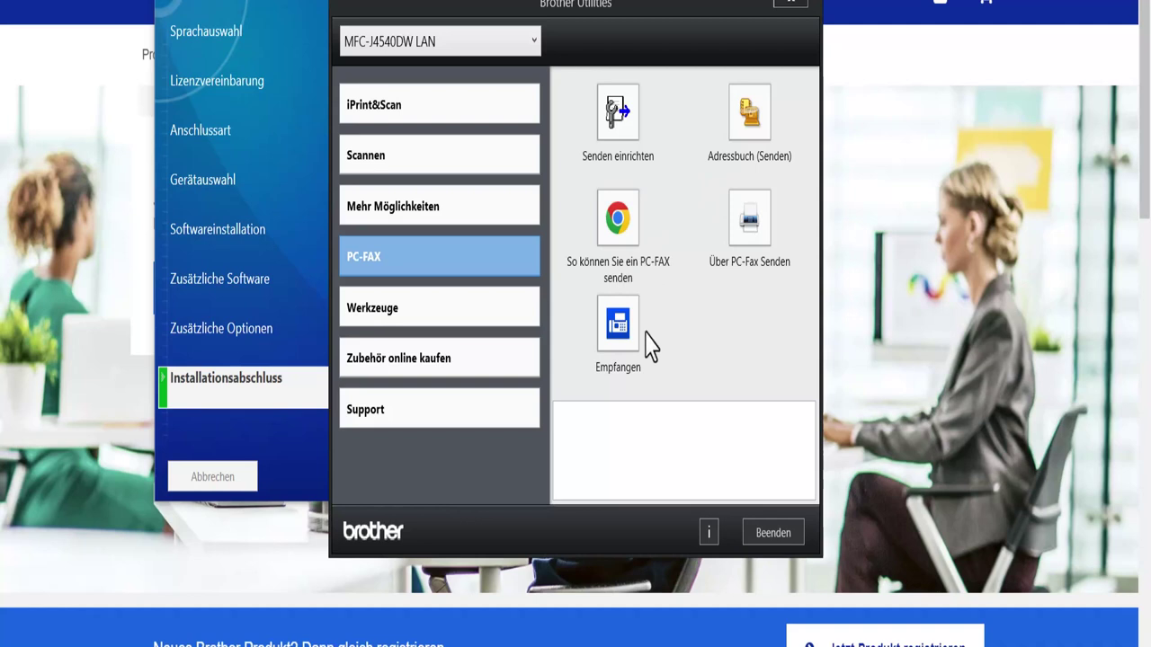
left_click(417, 313)
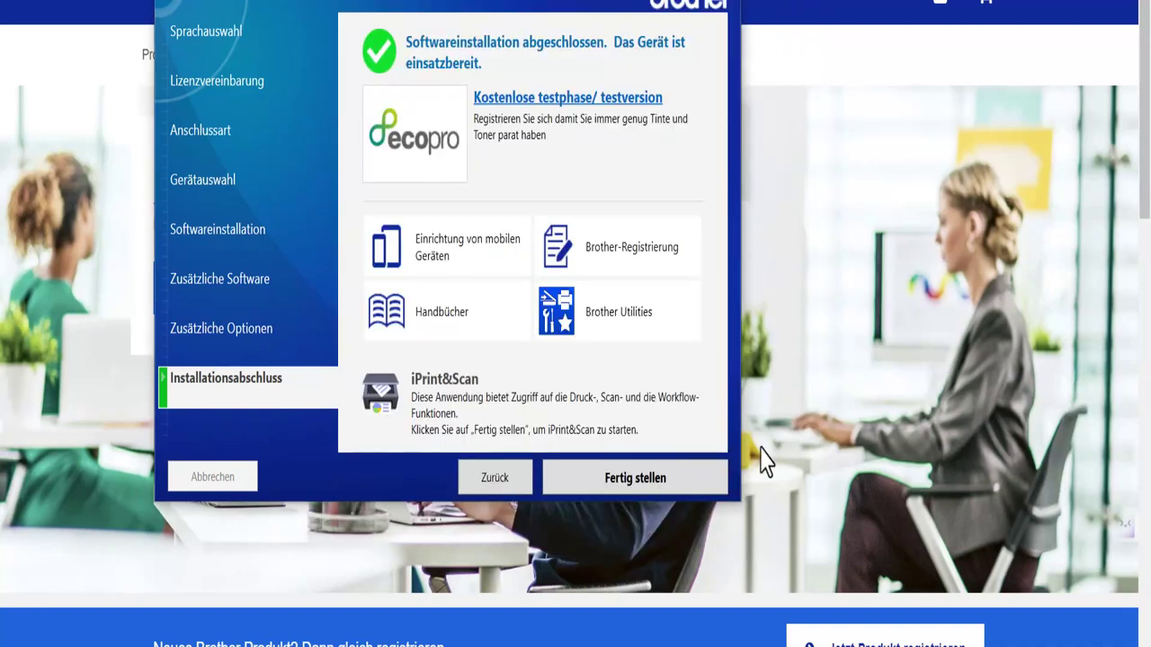
Step: Finish the installer, set the update list aside, and accept the iPrint&Scan licence agreement
left_click(649, 482)
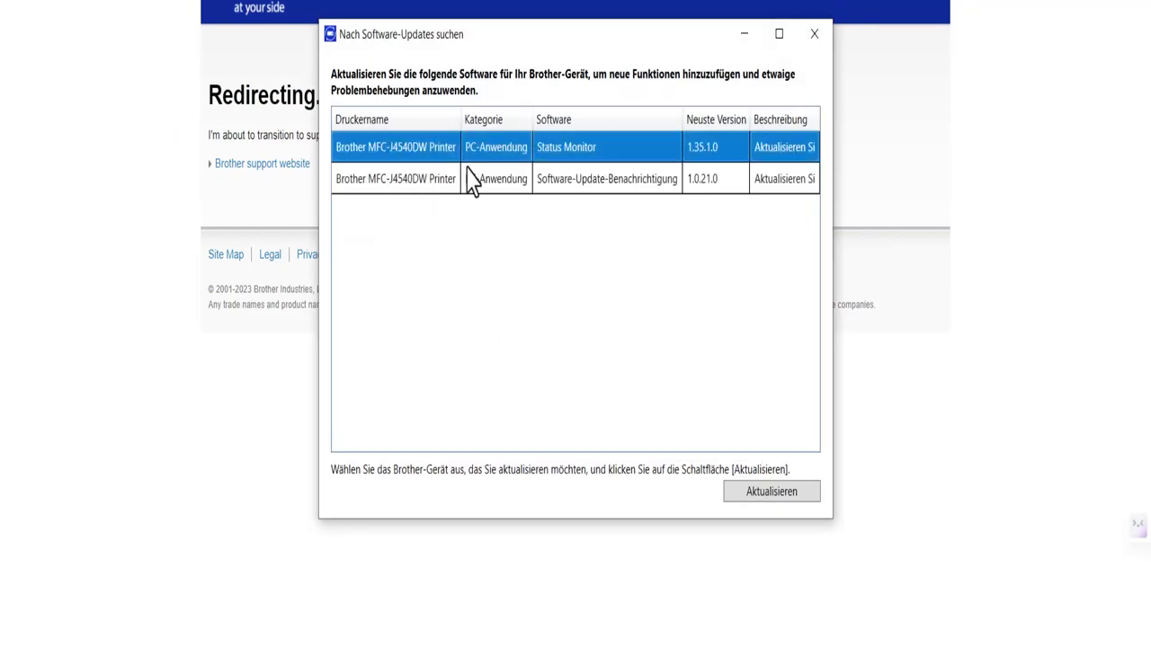
left_click(744, 34)
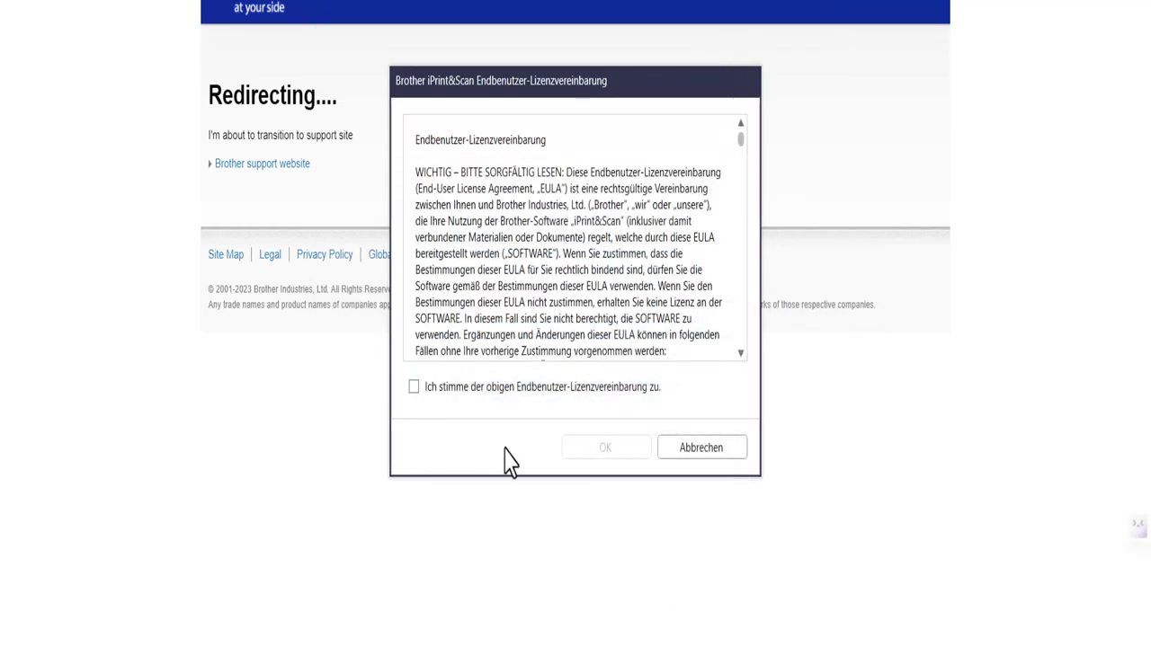
left_click(494, 389)
left_click(603, 449)
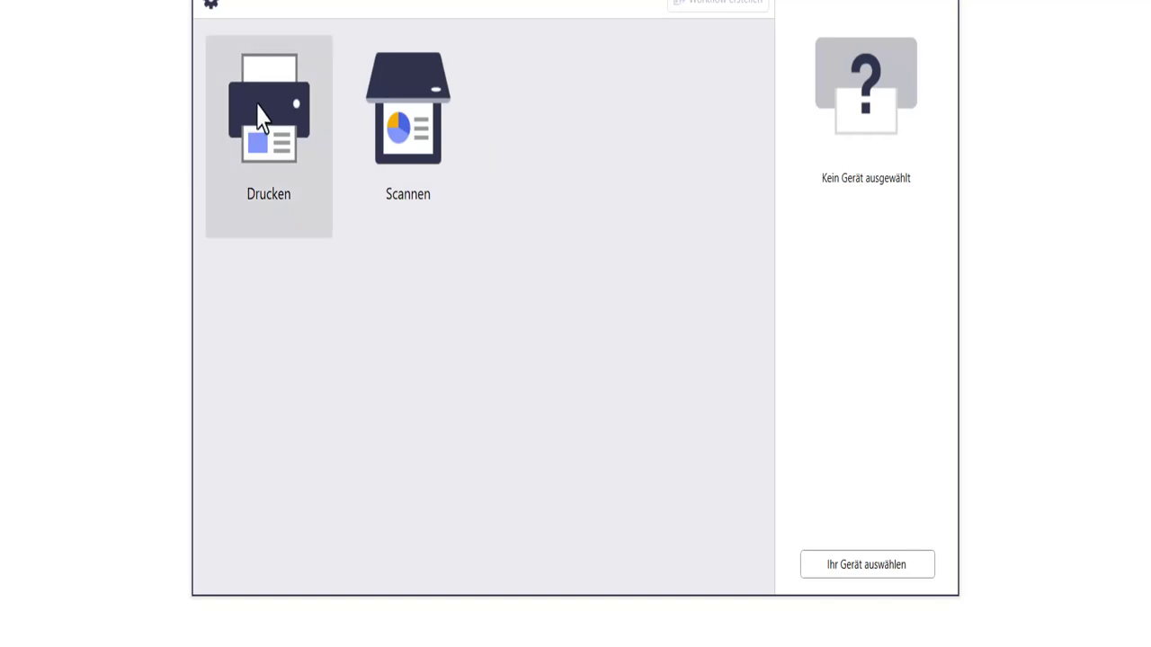
Step: Choose Drucken and, with no device selected, start the Geräteauswahl printer search
left_click(265, 112)
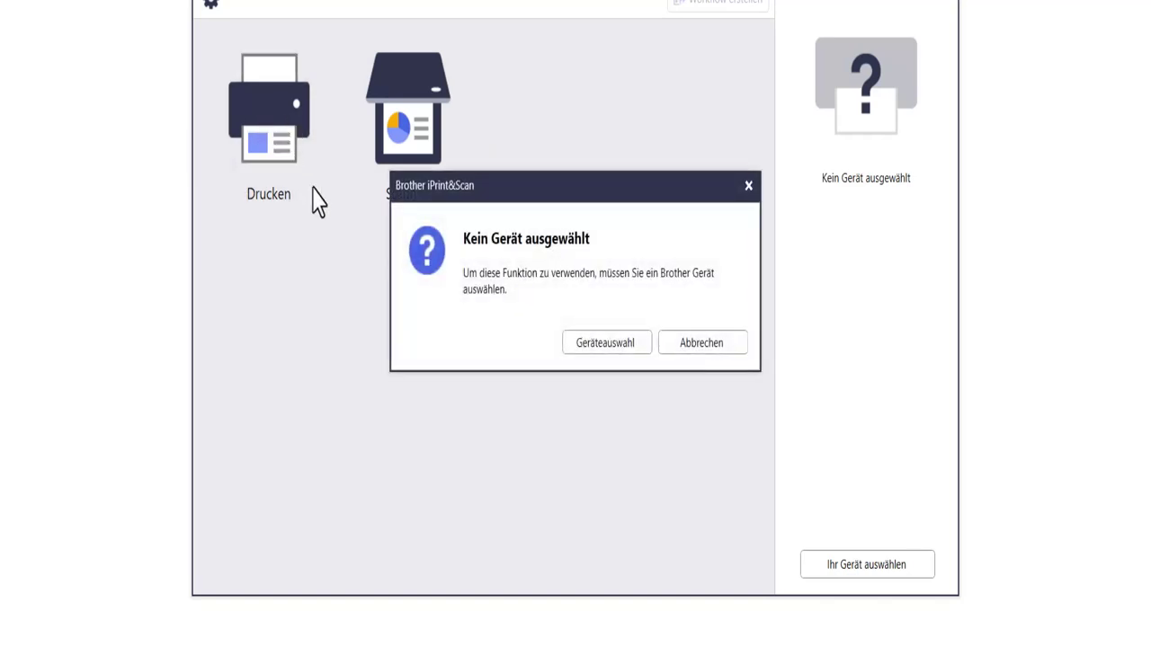
left_click(607, 344)
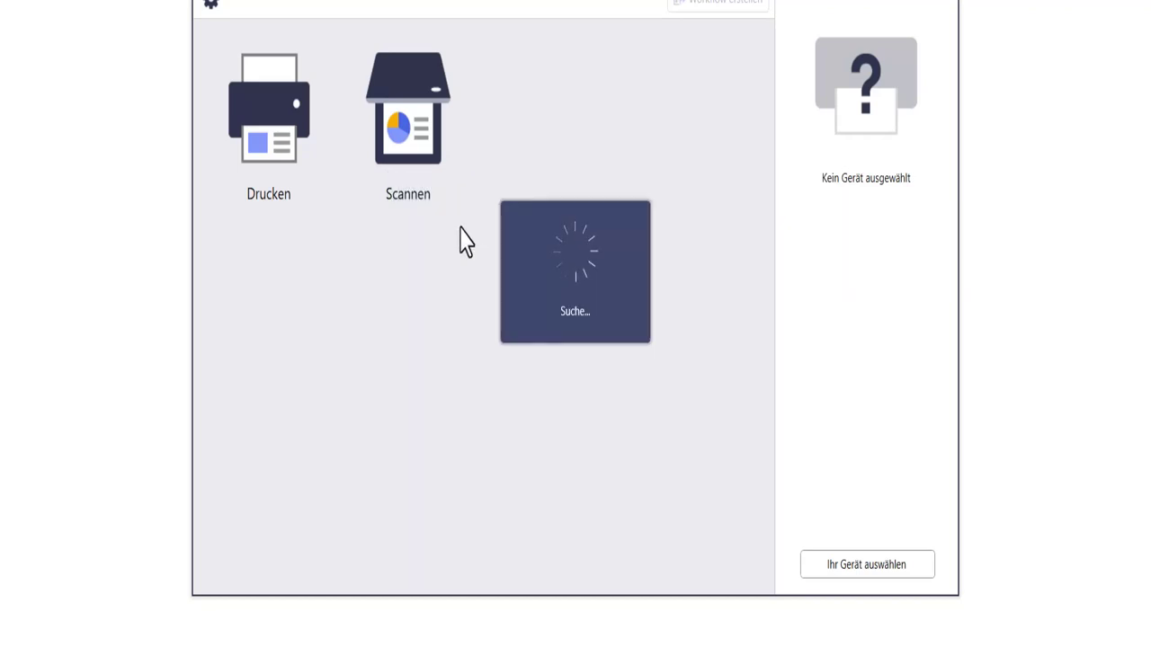
Step: Select the networked MFC-J4540DW, confirm the device summary, and dismiss the EcoPro offer
left_click(544, 142)
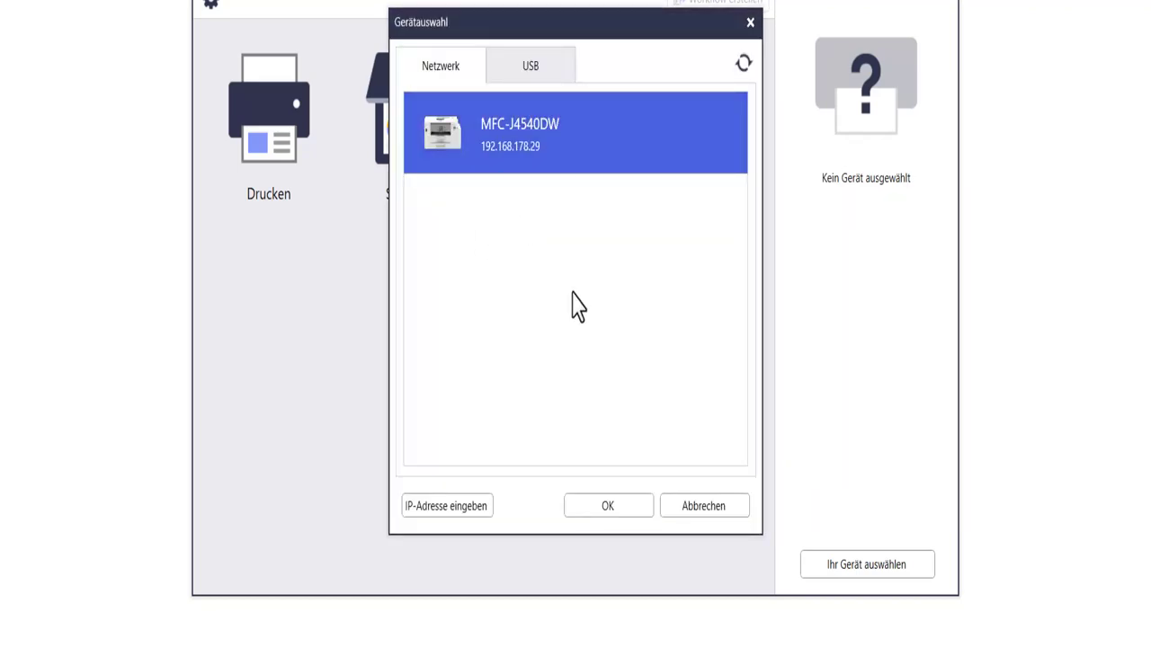
left_click(593, 508)
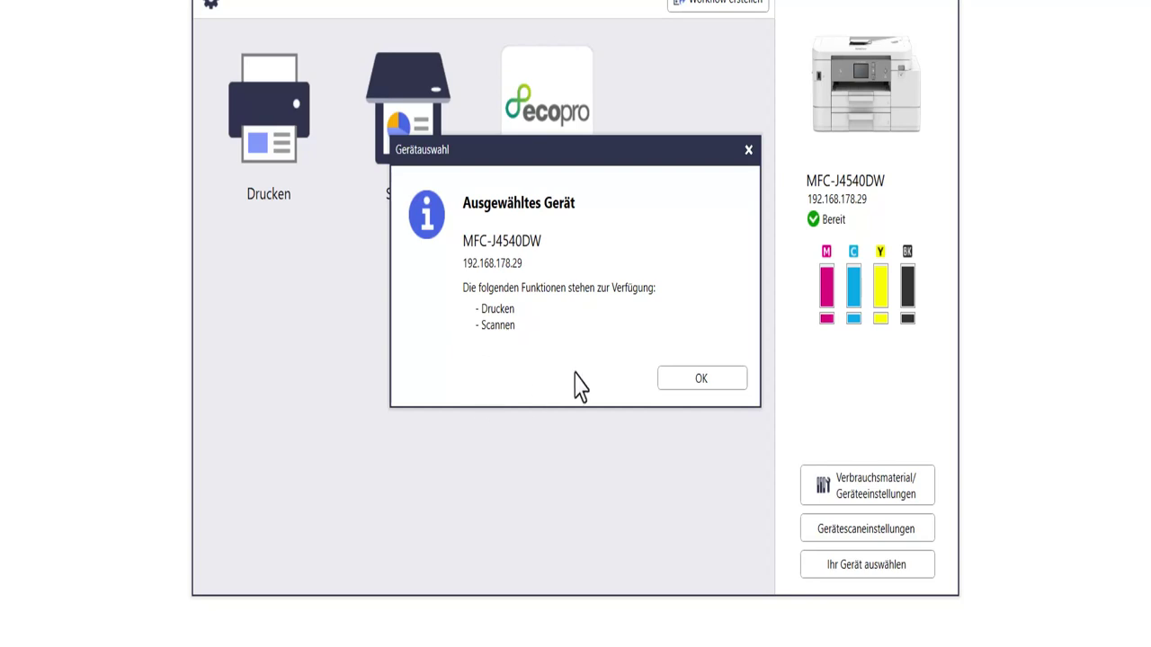
left_click(681, 382)
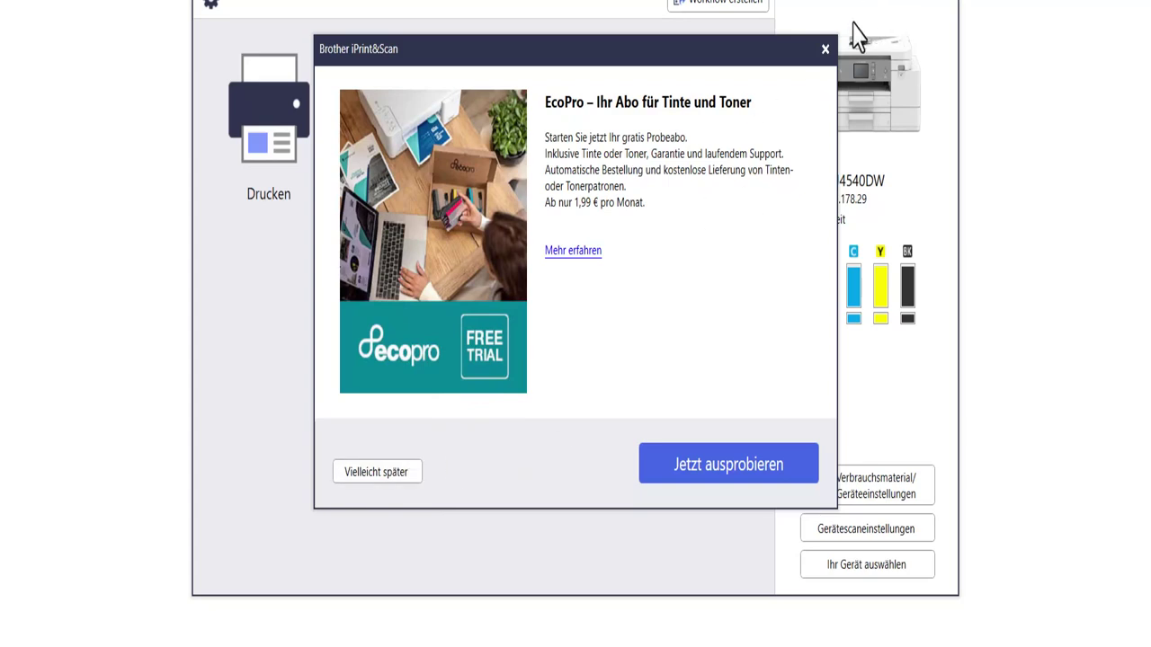
left_click(824, 49)
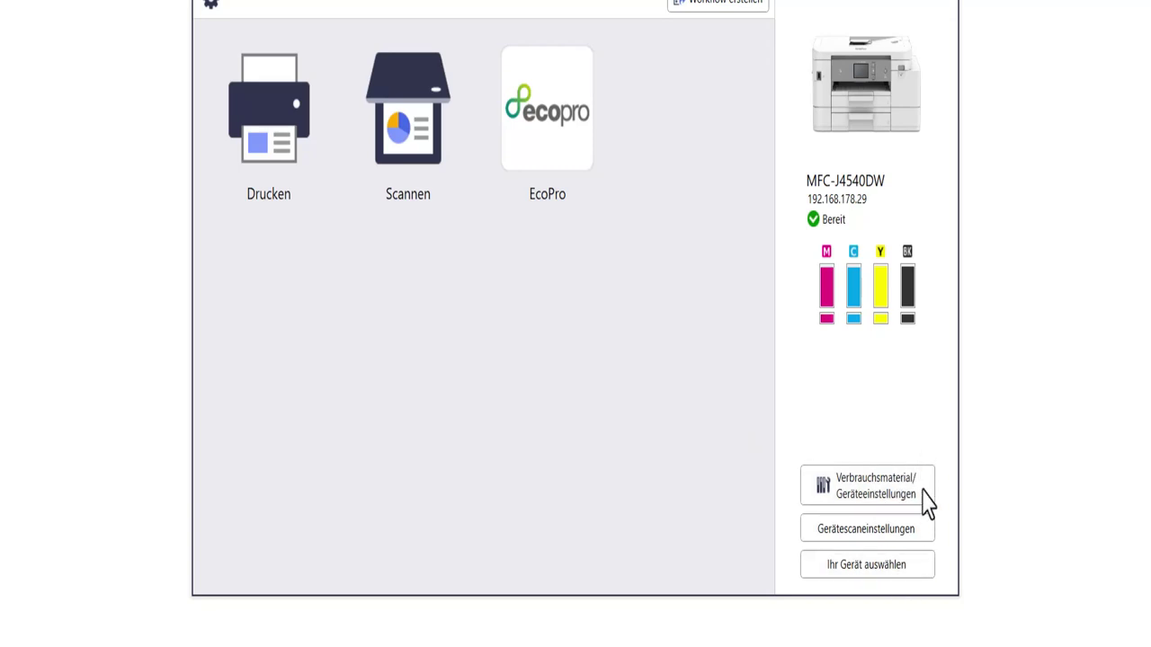
left_click(881, 538)
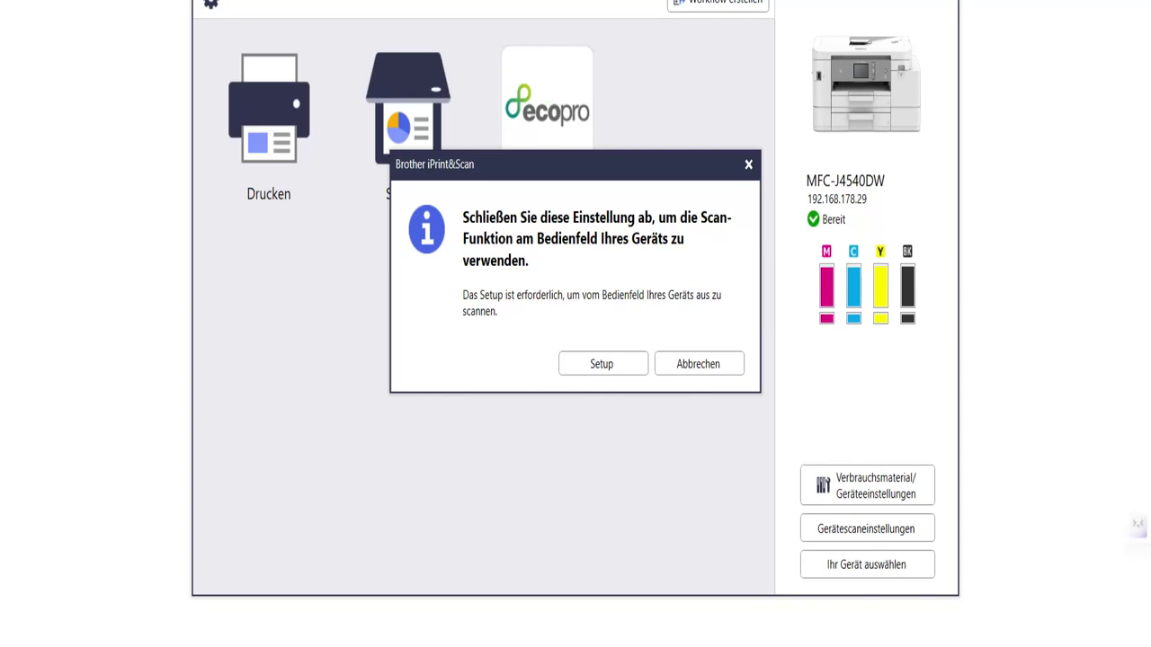
left_click(599, 601)
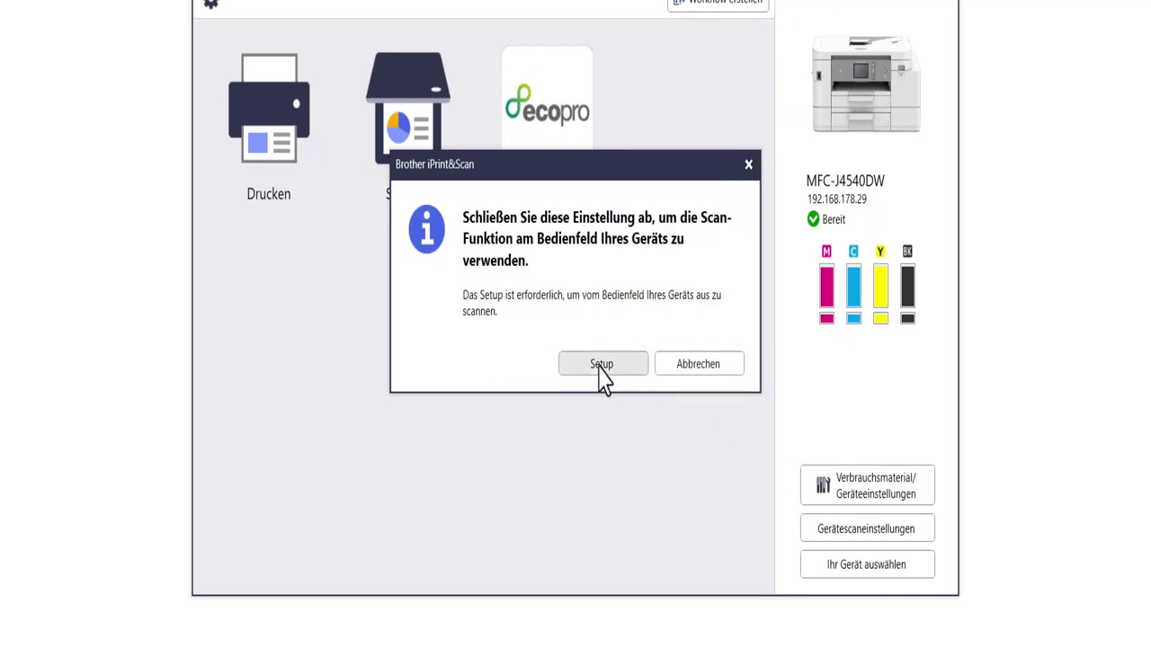
left_click(598, 364)
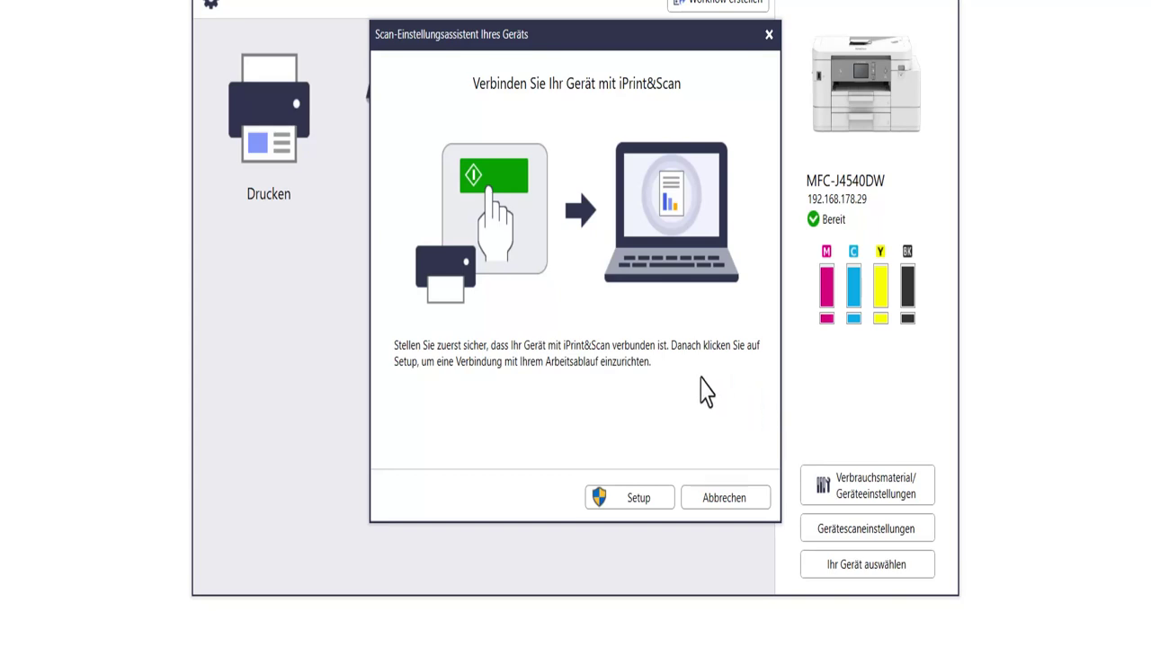
left_click(733, 513)
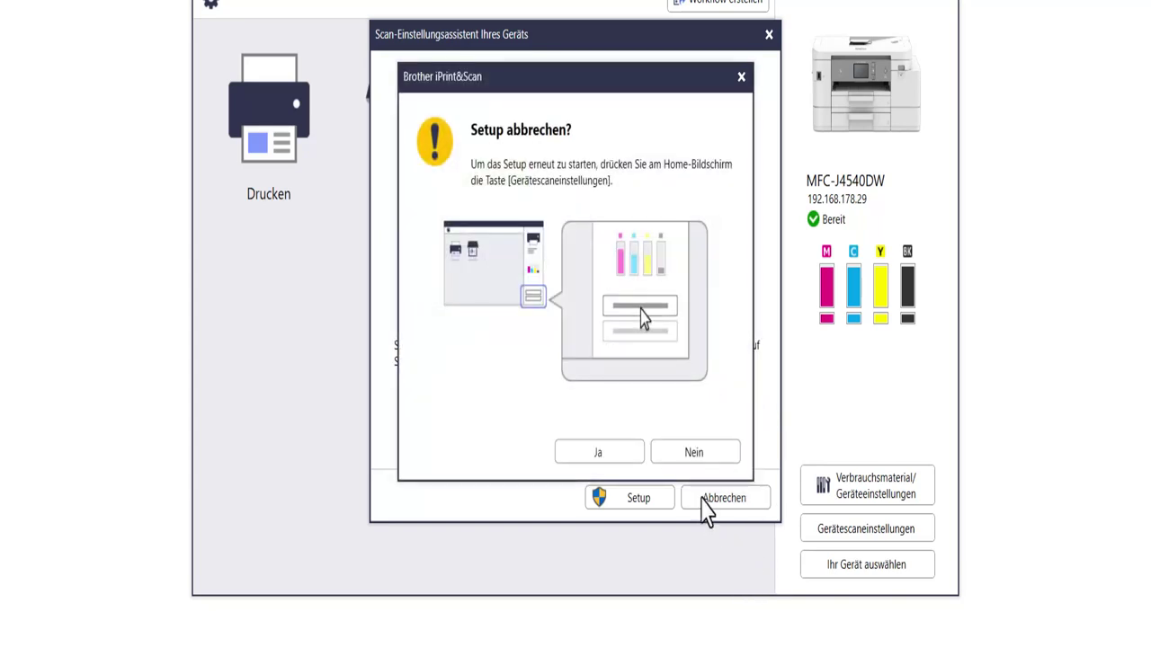
left_click(583, 464)
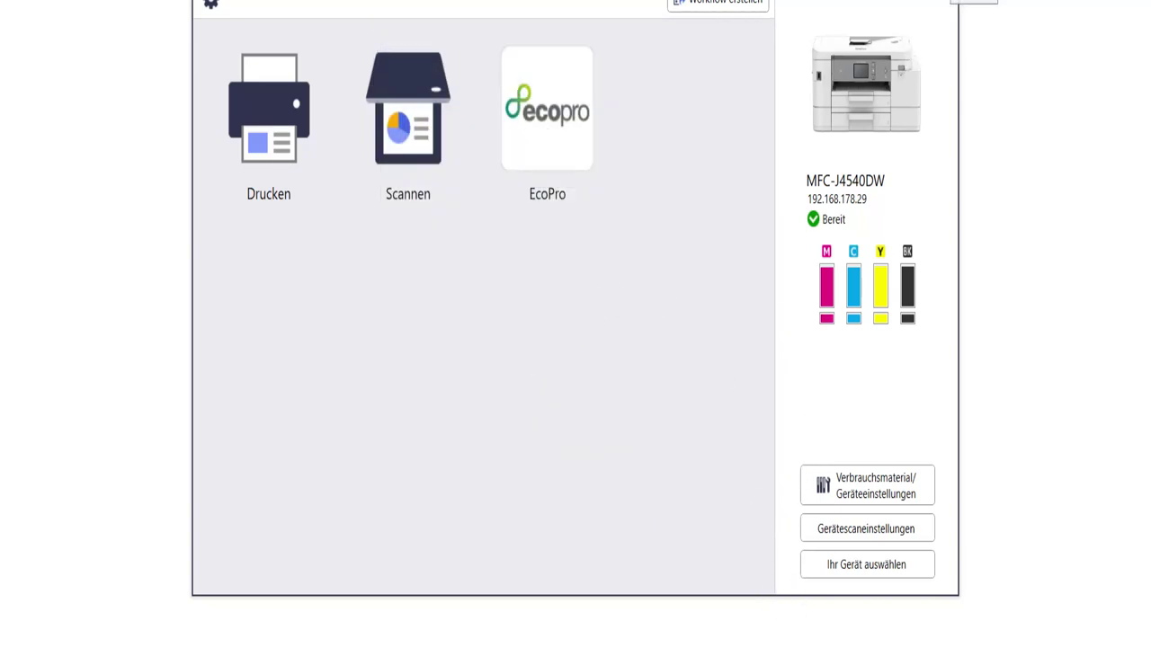
left_click(902, 499)
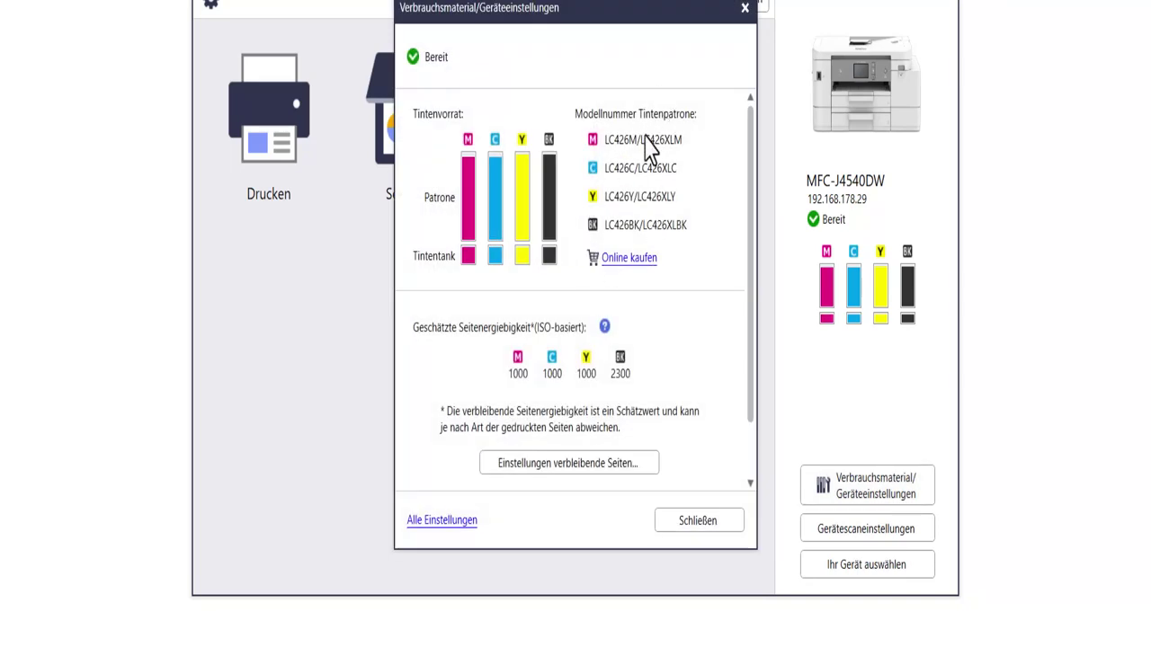
Step: Review the Verbrauchsmaterial/Geräteeinstellungen window's ink details, then close it
scroll(644, 387, "down", 2)
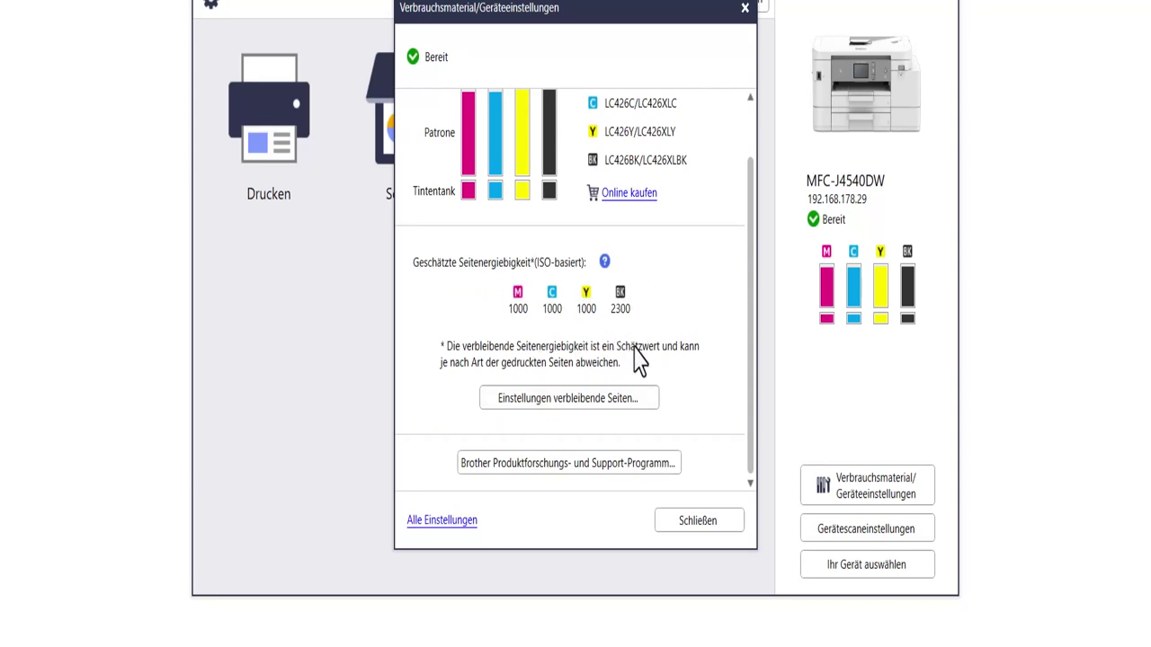
scroll(633, 342, "up", 2)
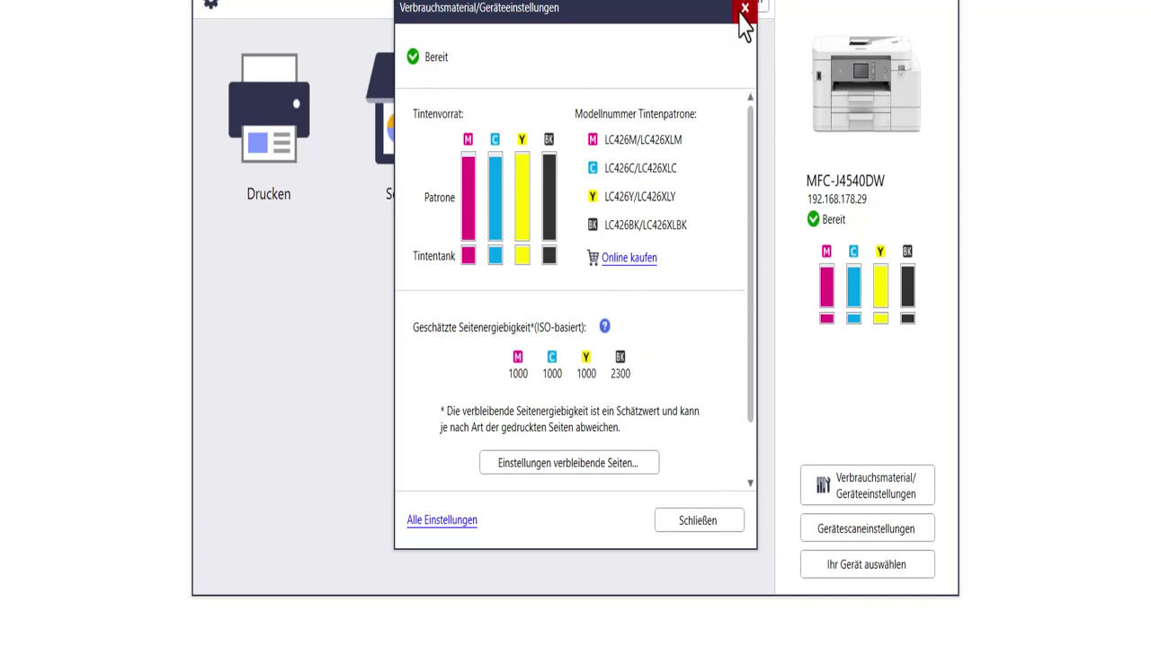
left_click(745, 8)
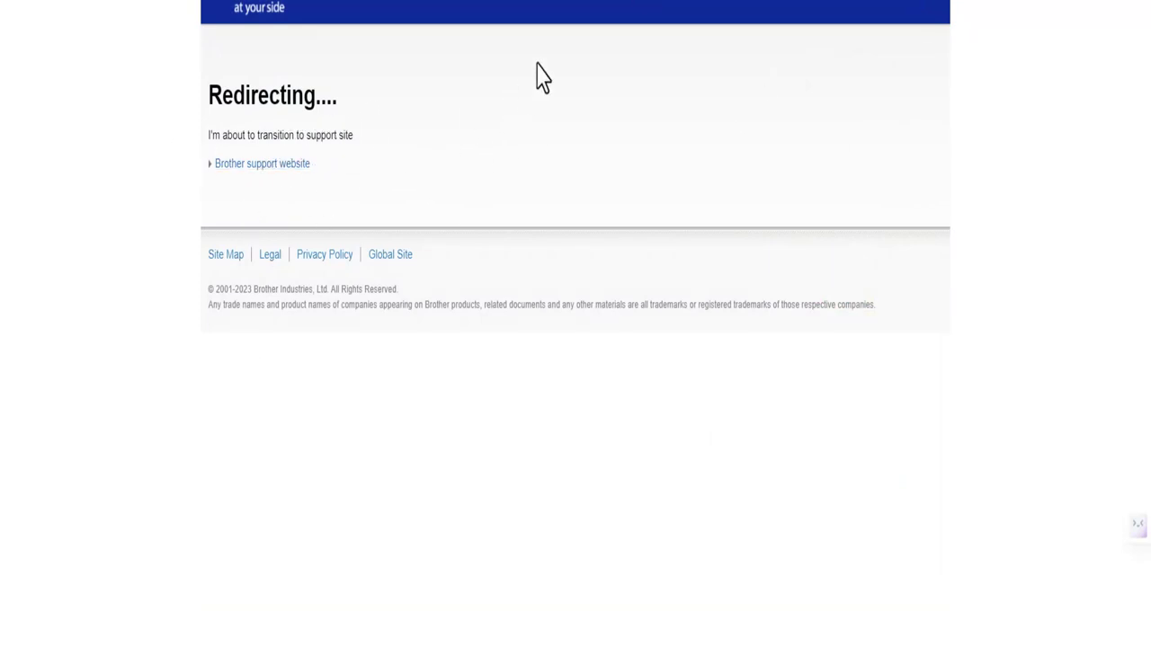
Step: In uMatrix, allow googletagmanager.com requests and third-party frames for the support page
left_click(738, 2)
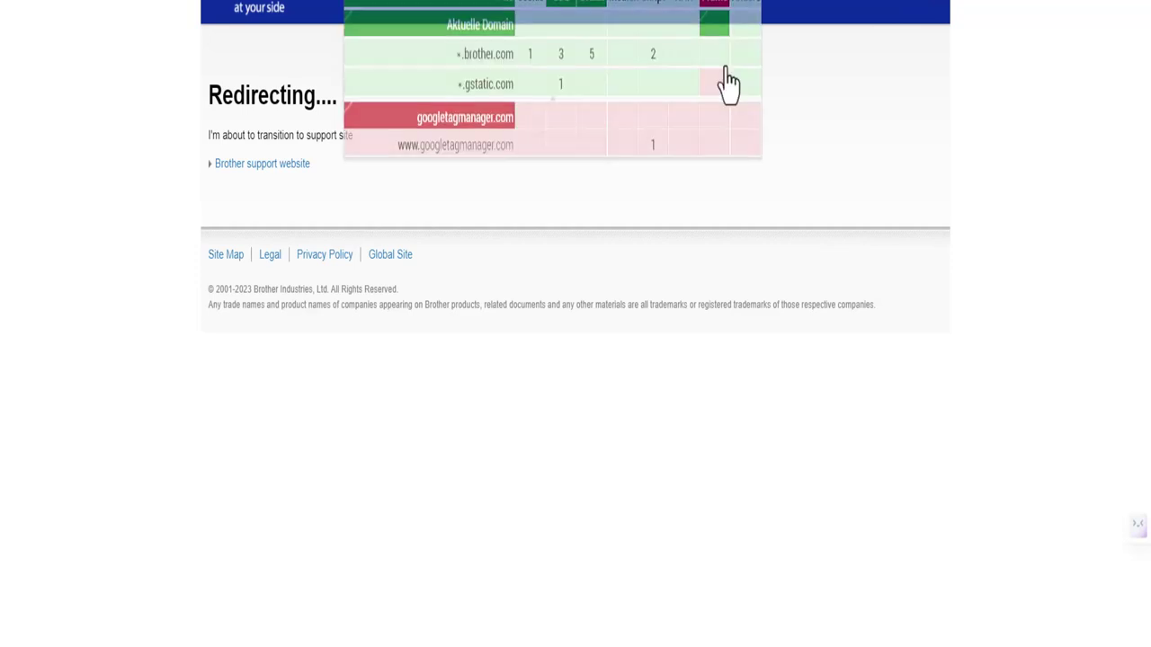
left_click(441, 117)
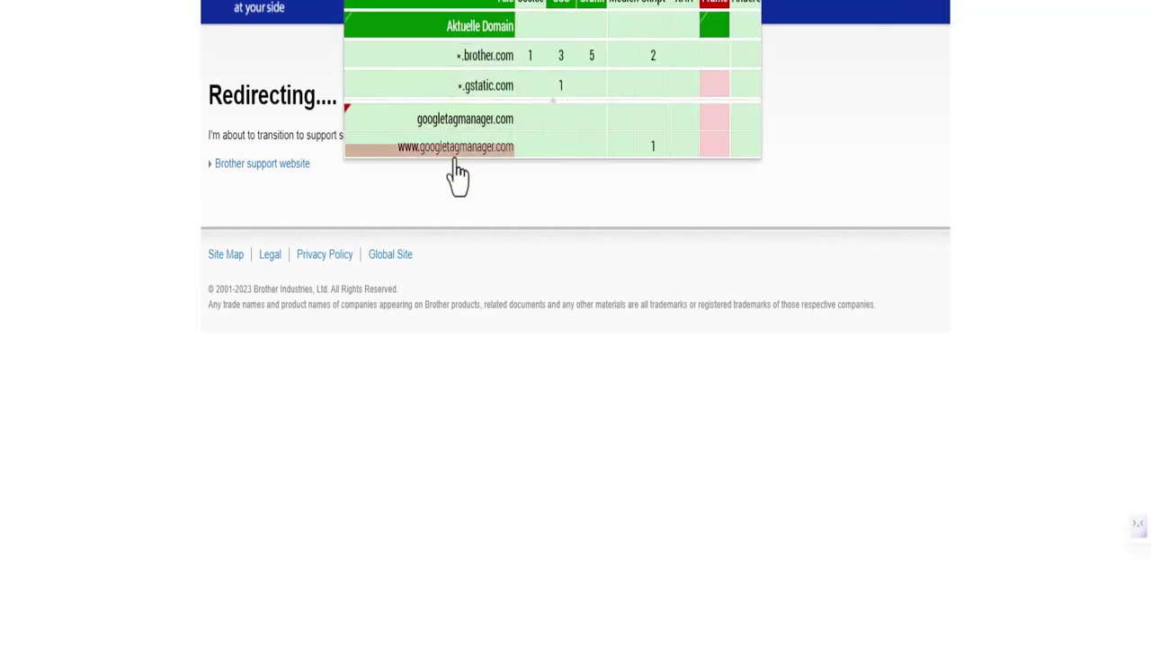
left_click(719, 6)
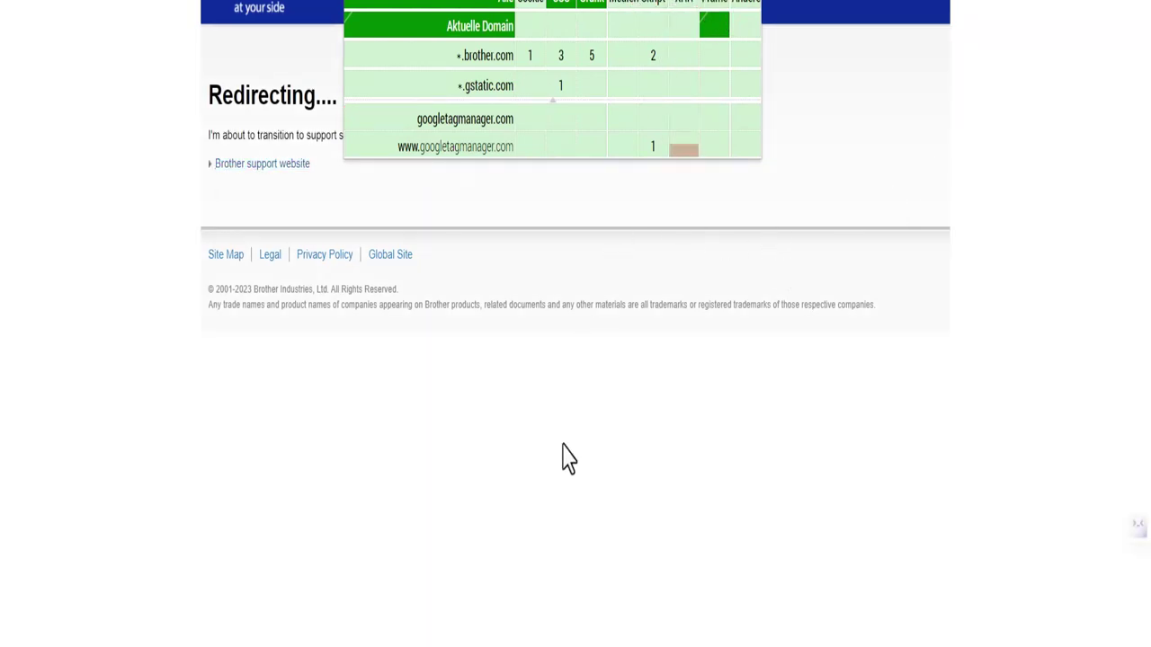
left_click(767, 5)
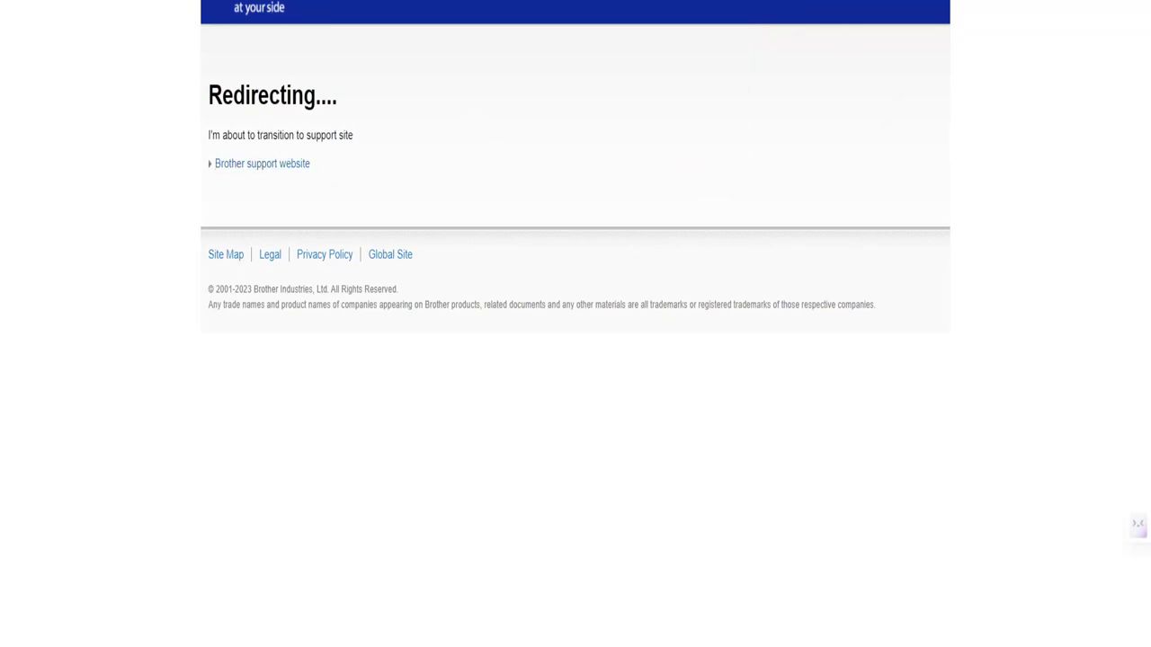
Step: Disable AdBlock on support.brother.com and follow the Brother support website link
left_click(935, 302)
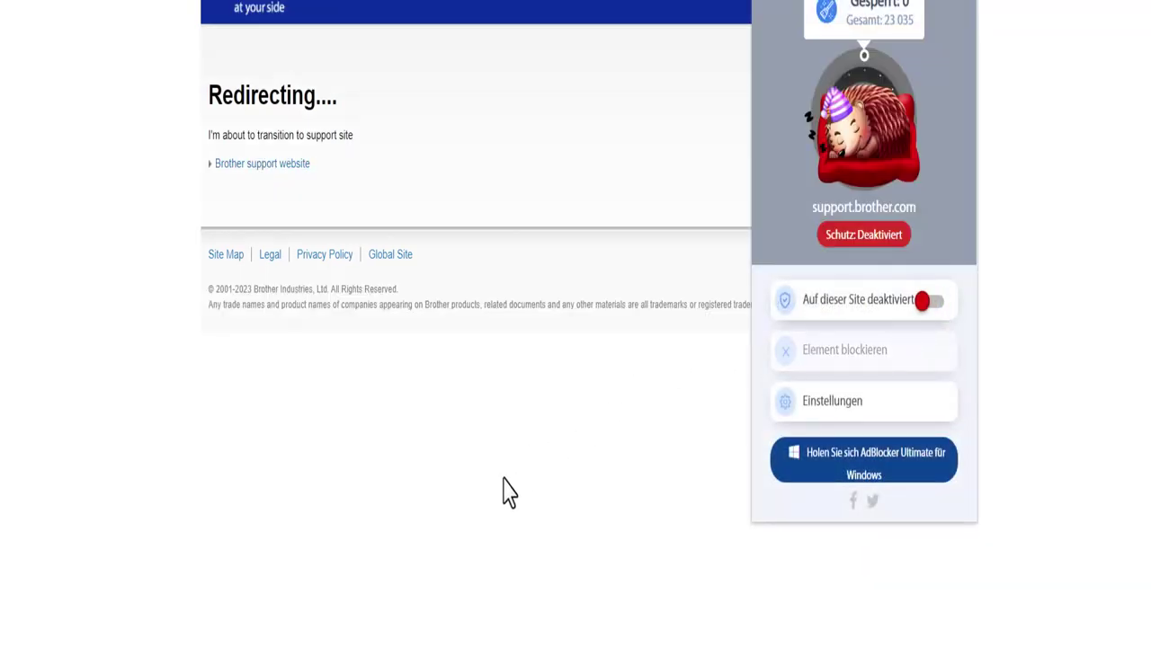
left_click(506, 492)
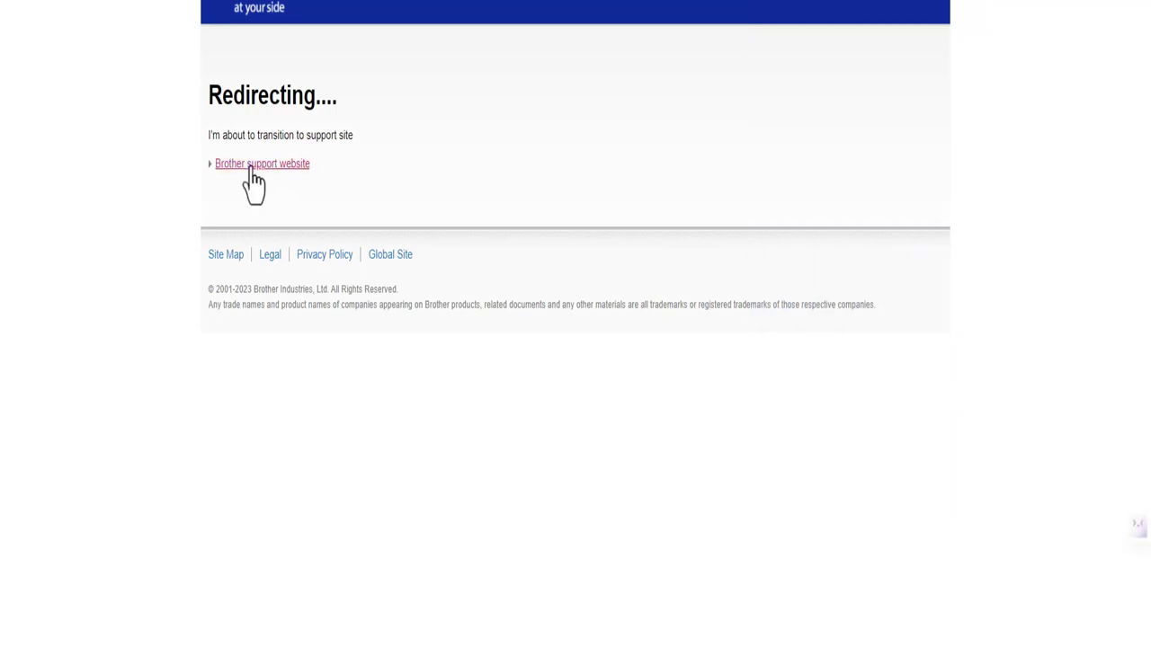
left_click(252, 167)
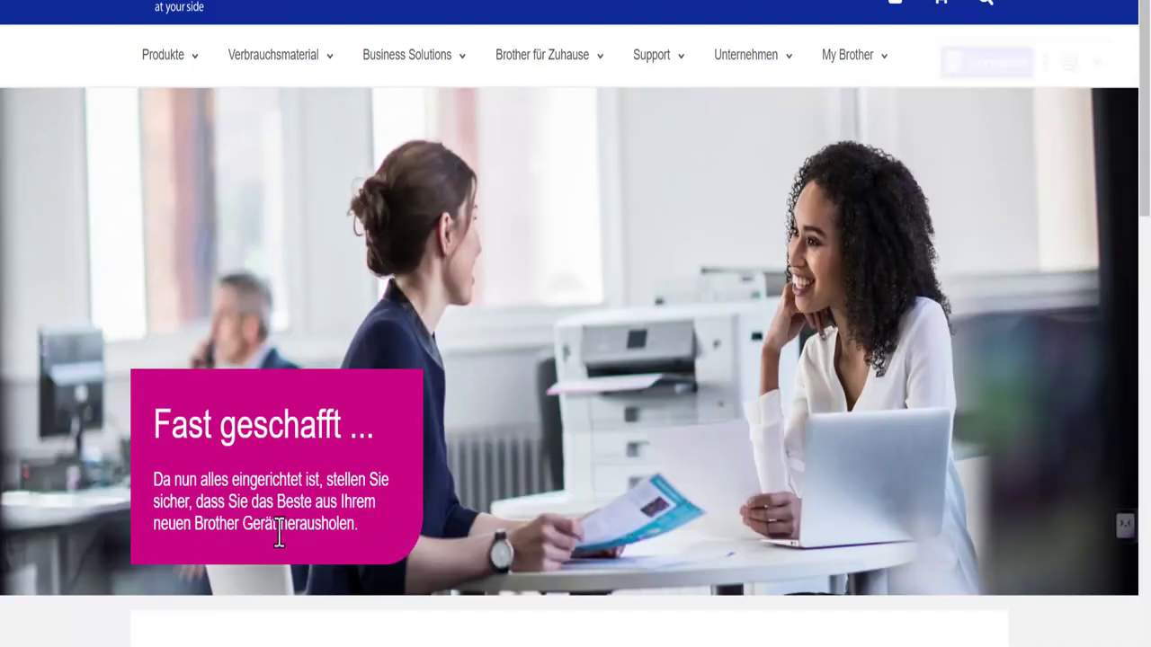
Step: Scroll to 'Registrieren Sie Ihr Gerät', close the Summarize bar, and skim the environmental document
scroll(241, 556, "down", 5)
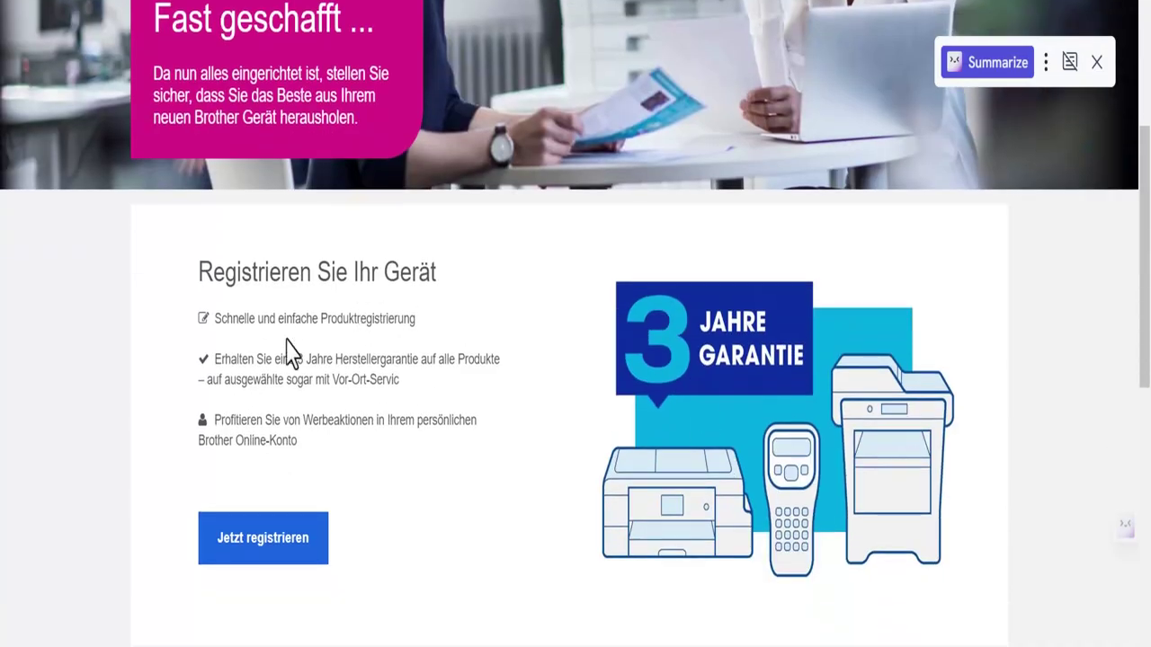
scroll(453, 315, "down", 10)
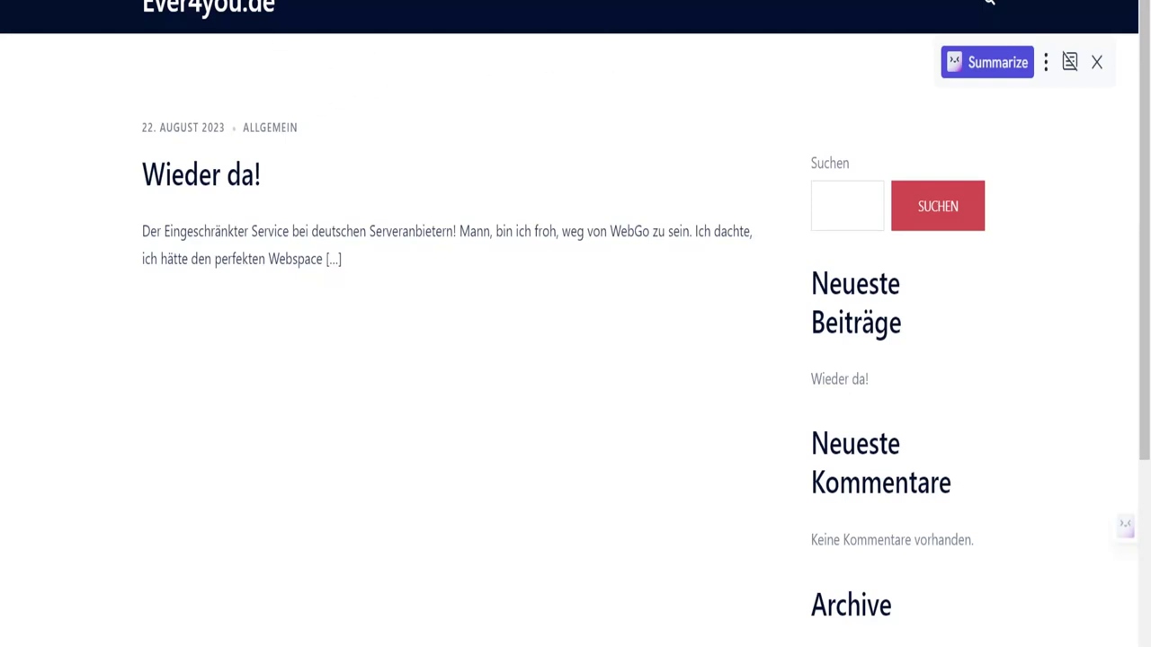
left_click(1096, 62)
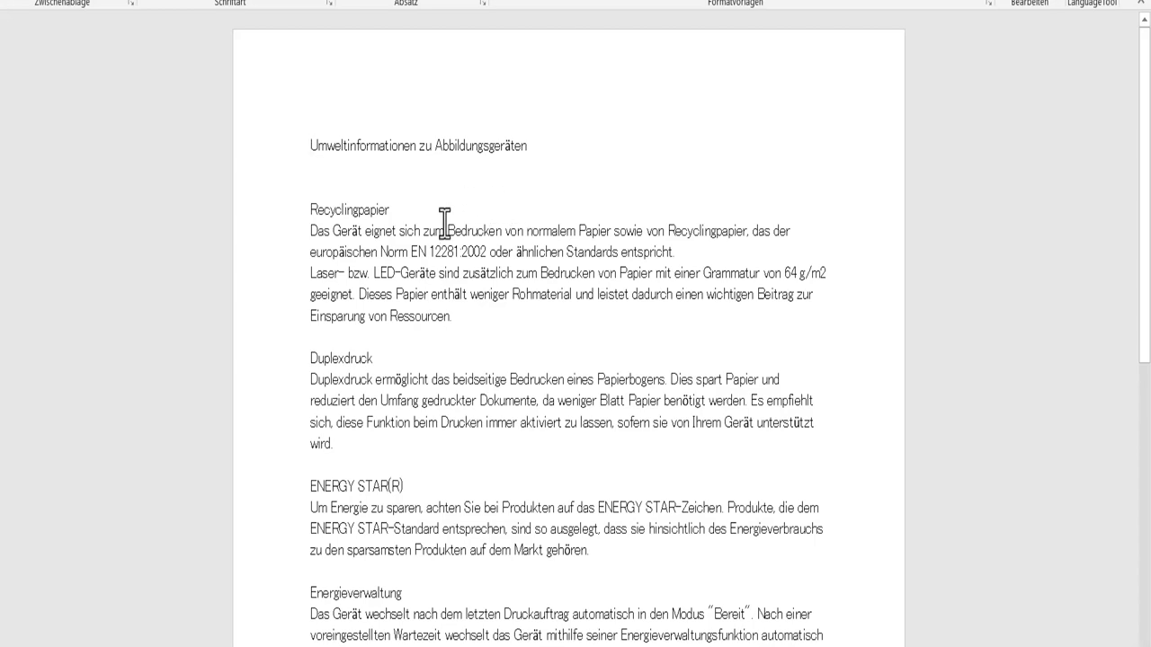
scroll(393, 267, "down", 6)
scroll(391, 271, "up", 2)
scroll(393, 270, "down", 5)
scroll(480, 198, "up", 9)
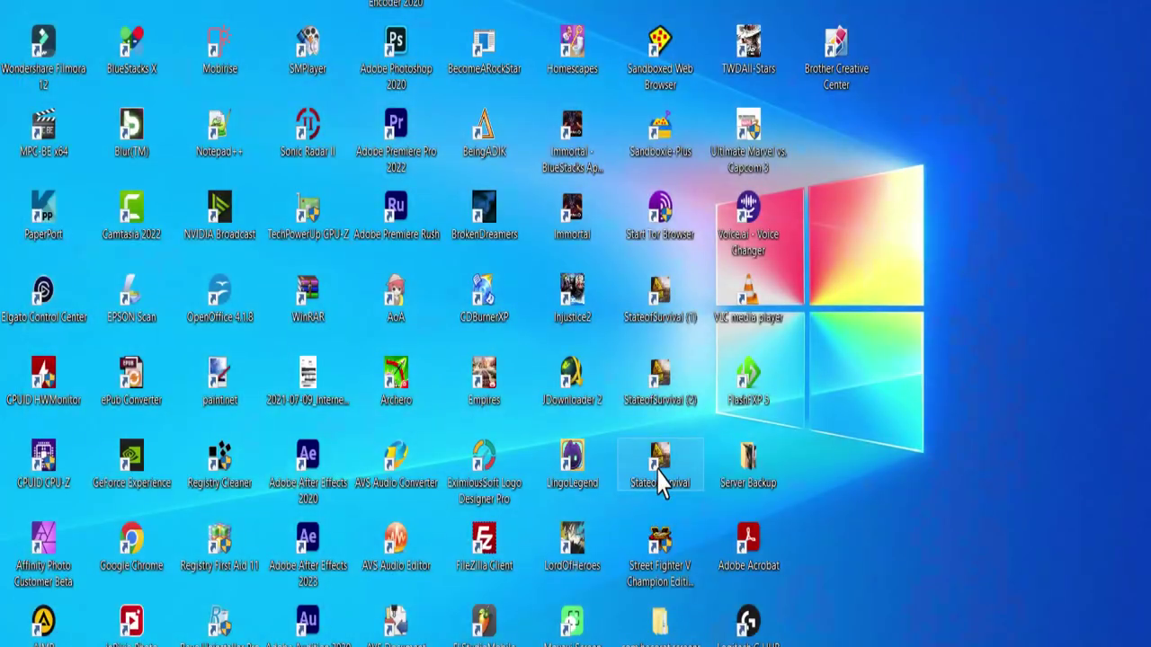
Step: Update Status Monitor to 1.35.1.0 through the InstallShield wizard and finish it
left_click(604, 598)
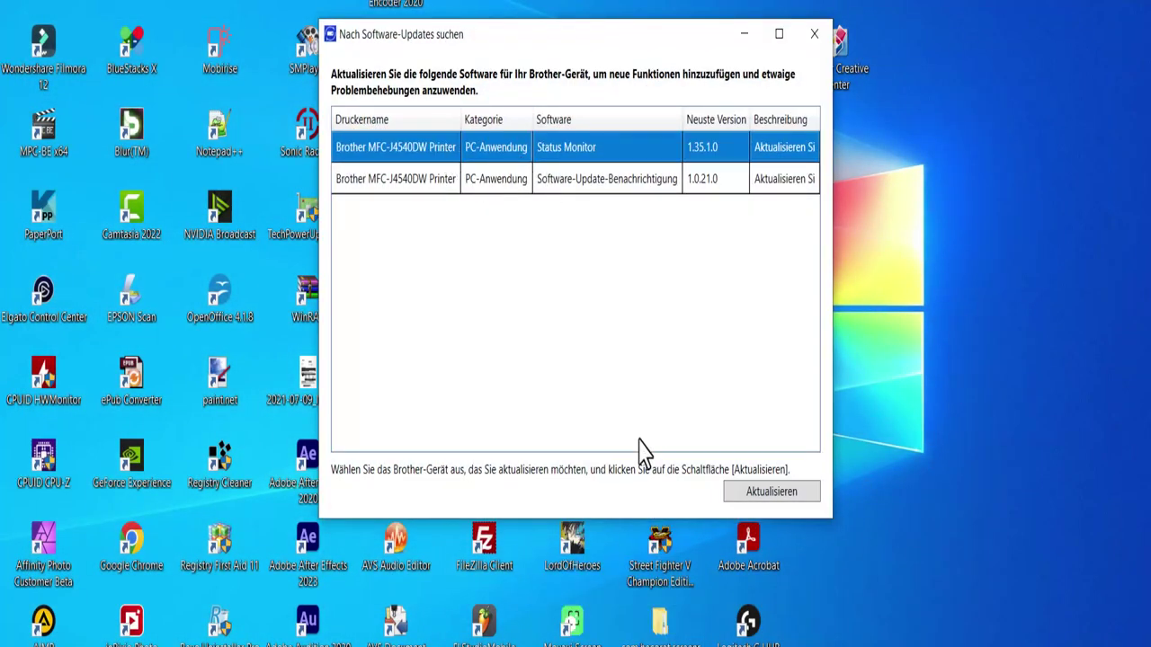
left_click(755, 496)
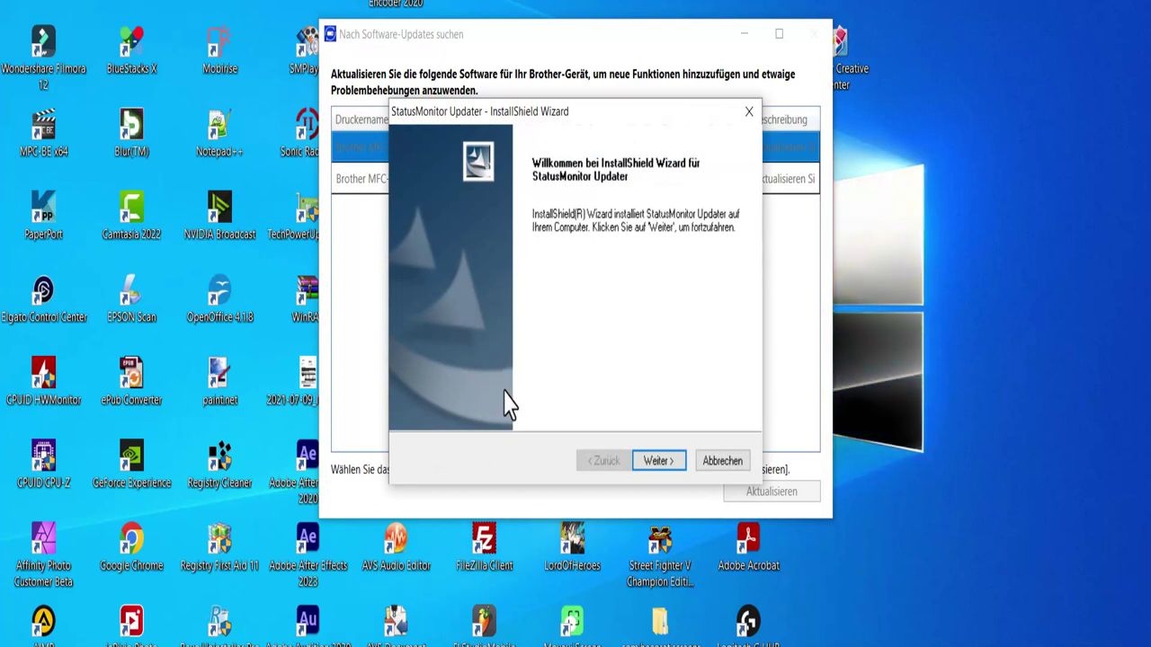
left_click(667, 464)
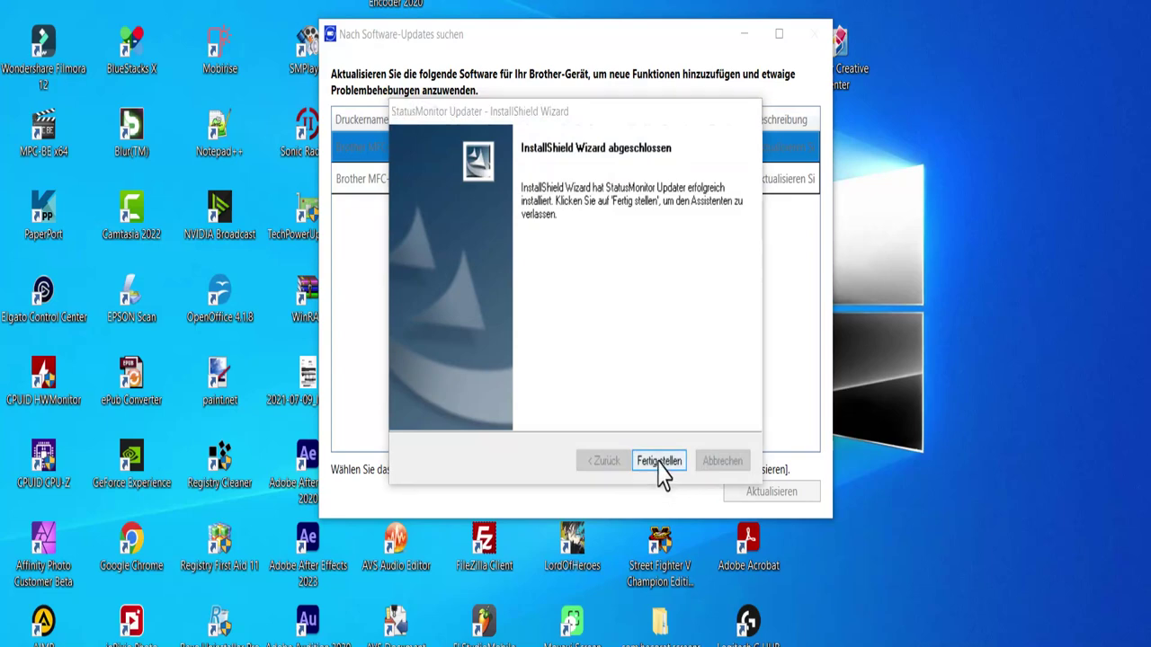
left_click(657, 461)
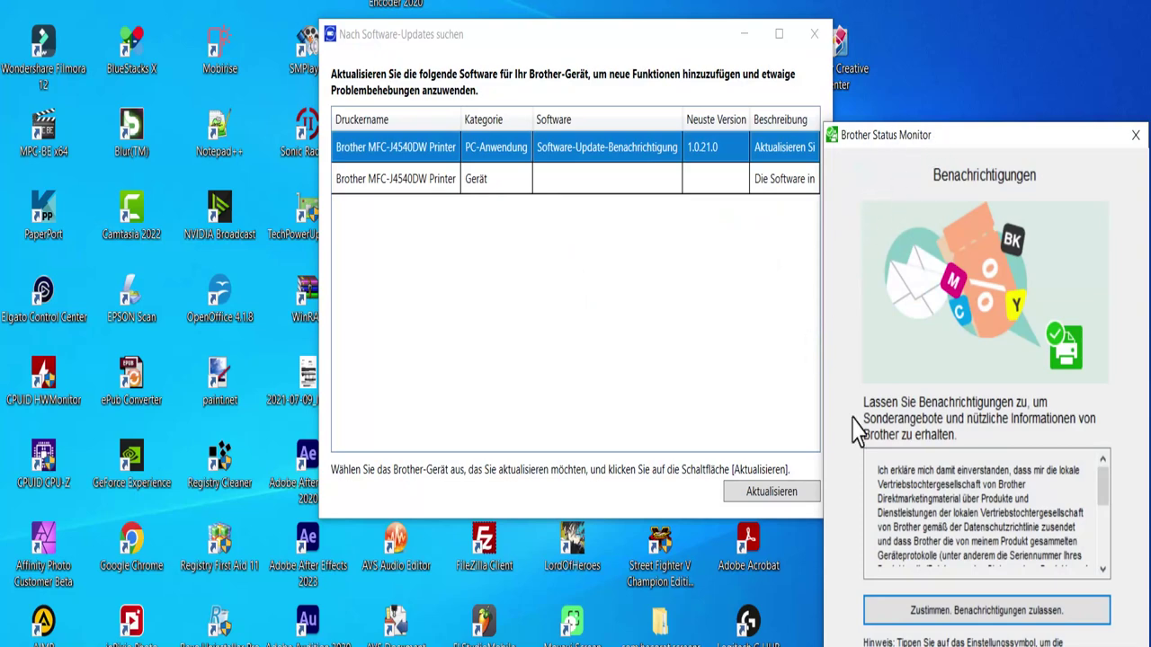
Step: Set remaining-page estimates to 'nutzungsbasiert' (300, 180, 800, 1700 pages) and close Status Monitor
left_click(917, 612)
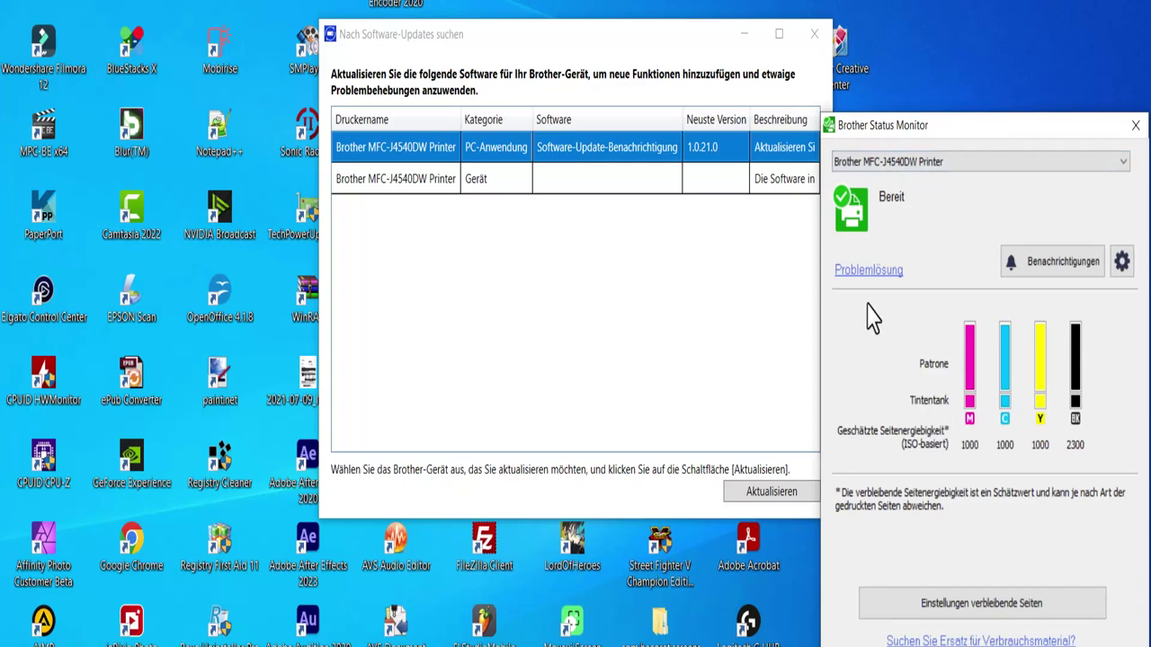
left_click(890, 607)
left_click(886, 370)
left_click(1034, 585)
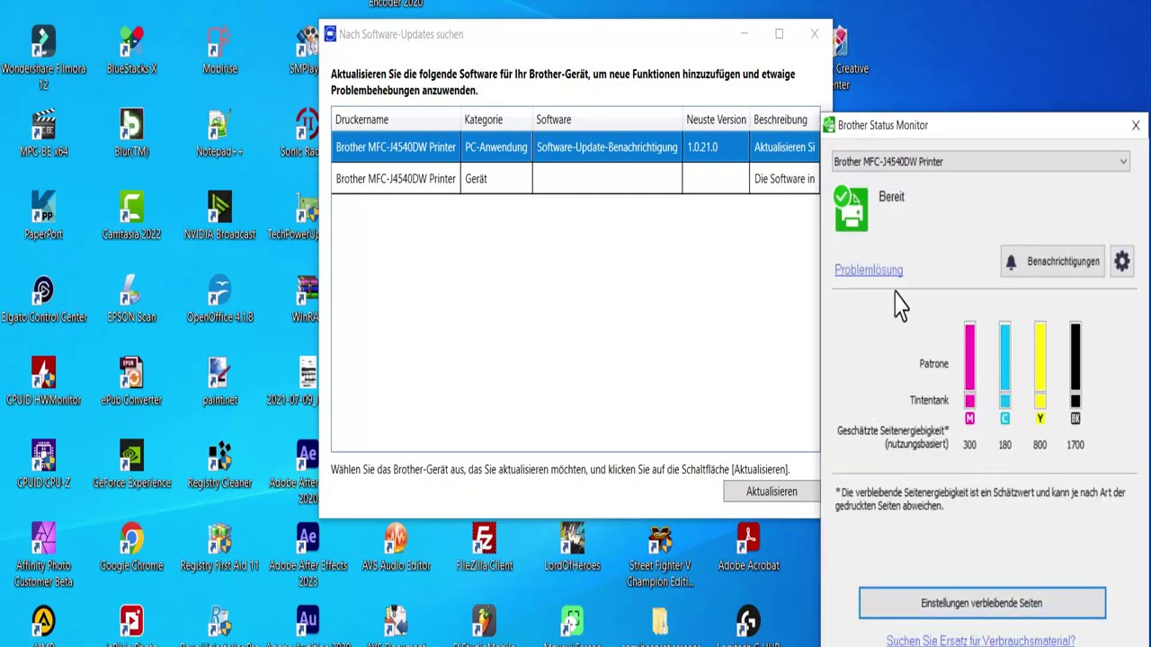
left_click(1135, 124)
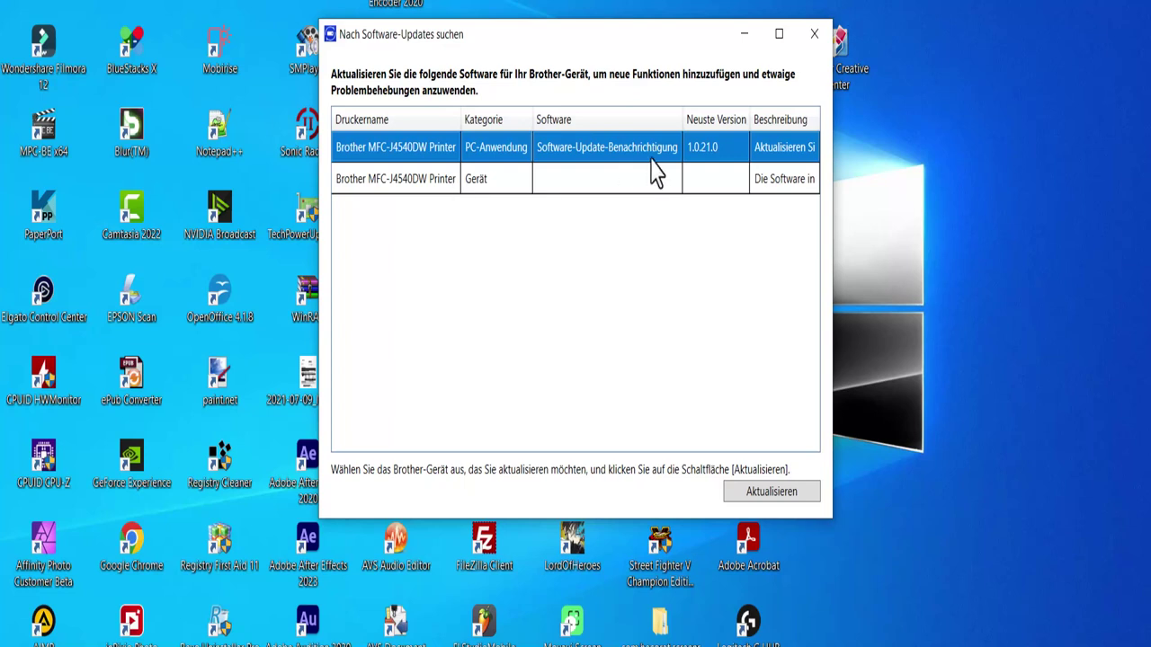
Step: Install the Software-Update-Benachrichtigung 1.0.21.0 notification updater, then close the Brother Software Update window
left_click(700, 185)
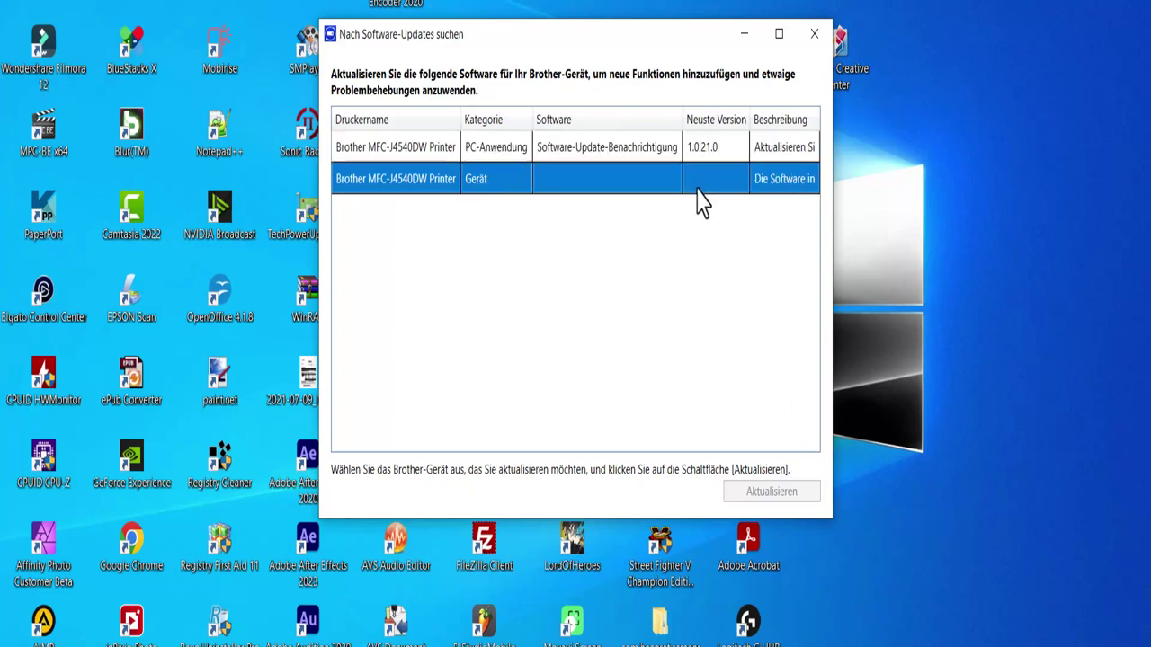
left_click(698, 149)
left_click(752, 496)
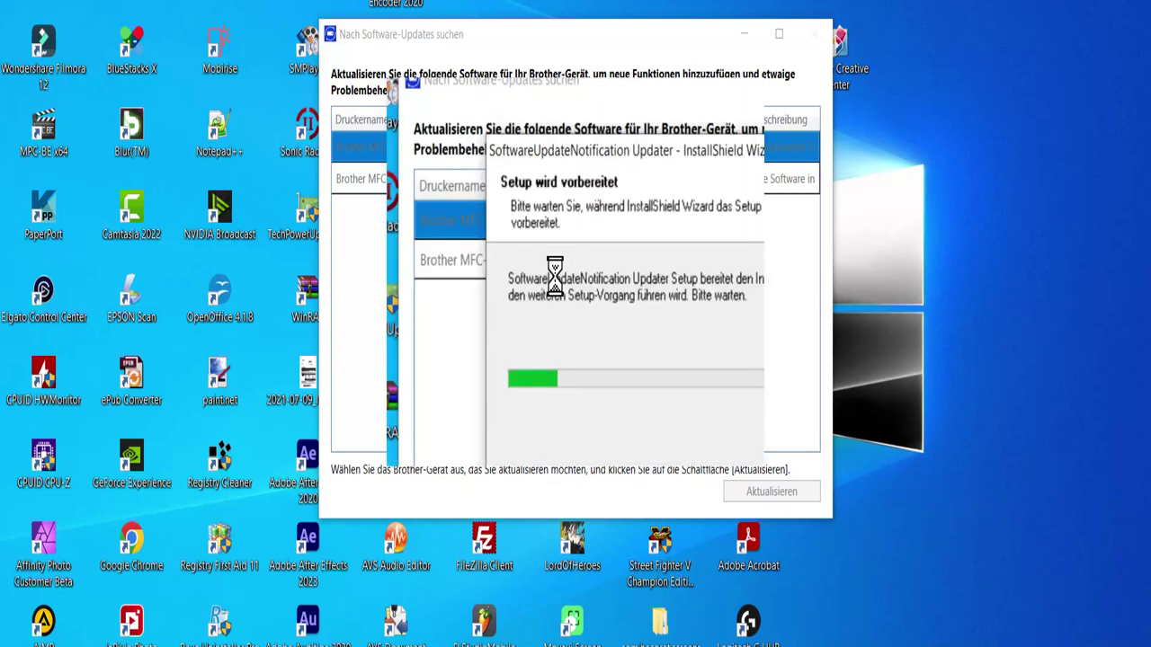
left_click(657, 463)
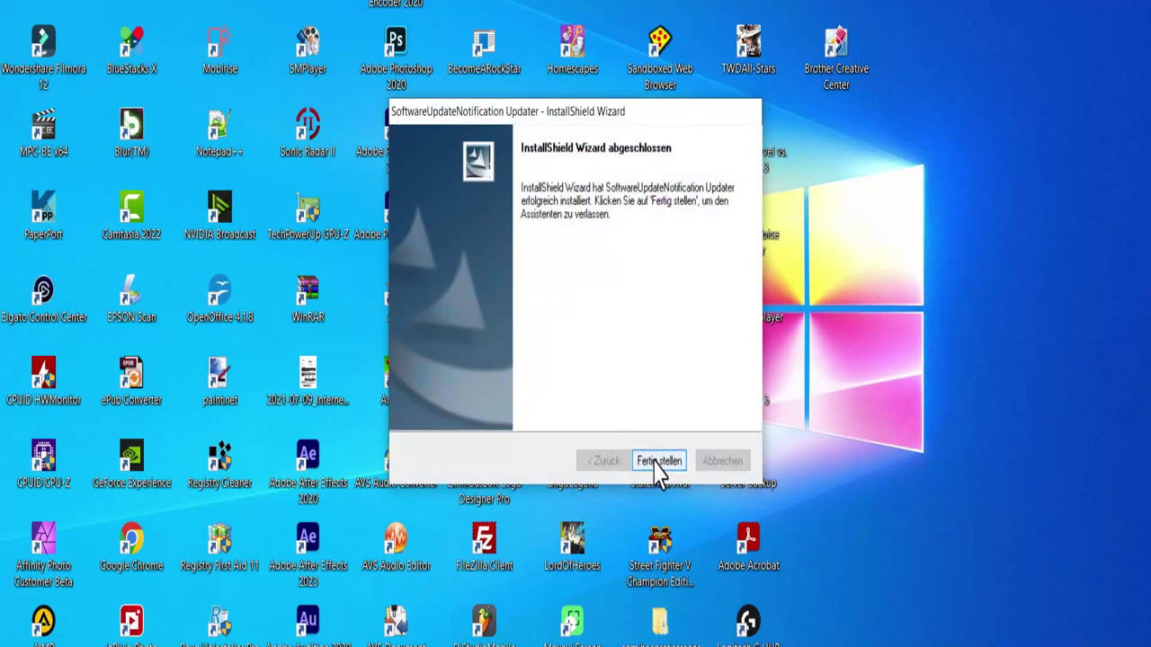
left_click(660, 463)
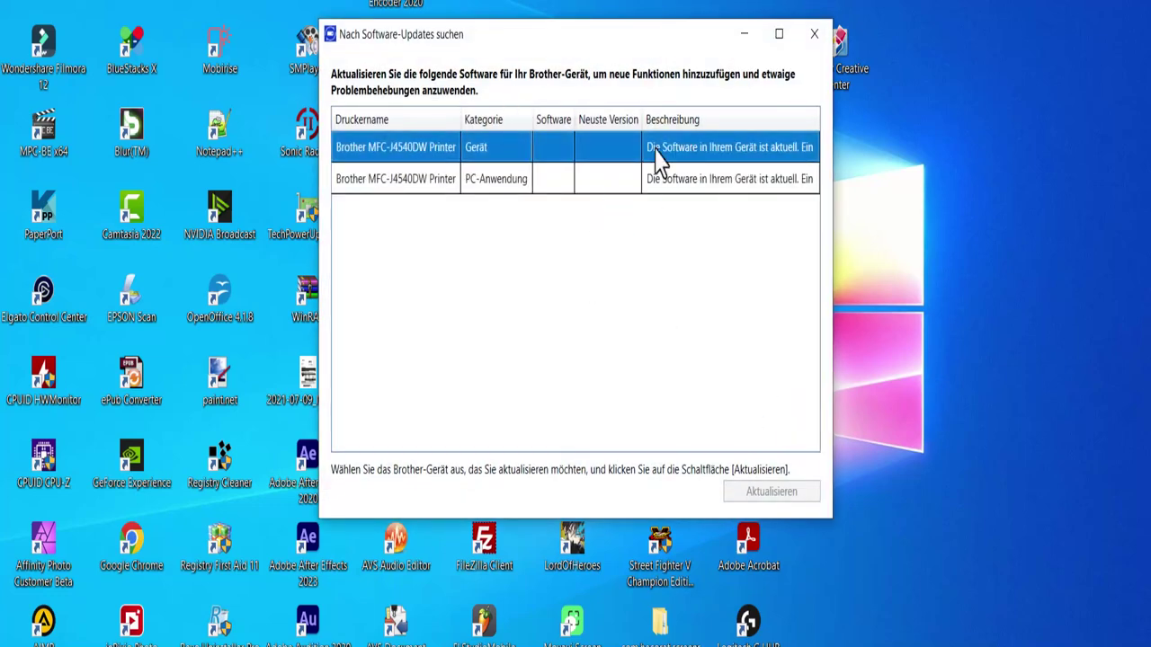
left_click(814, 33)
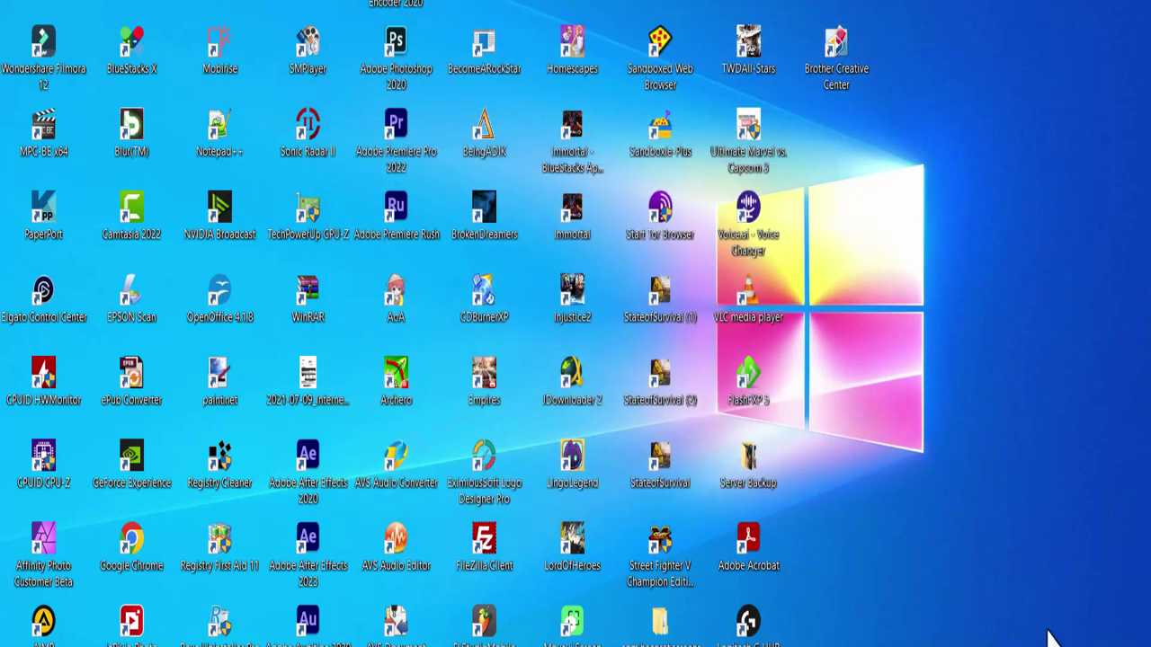